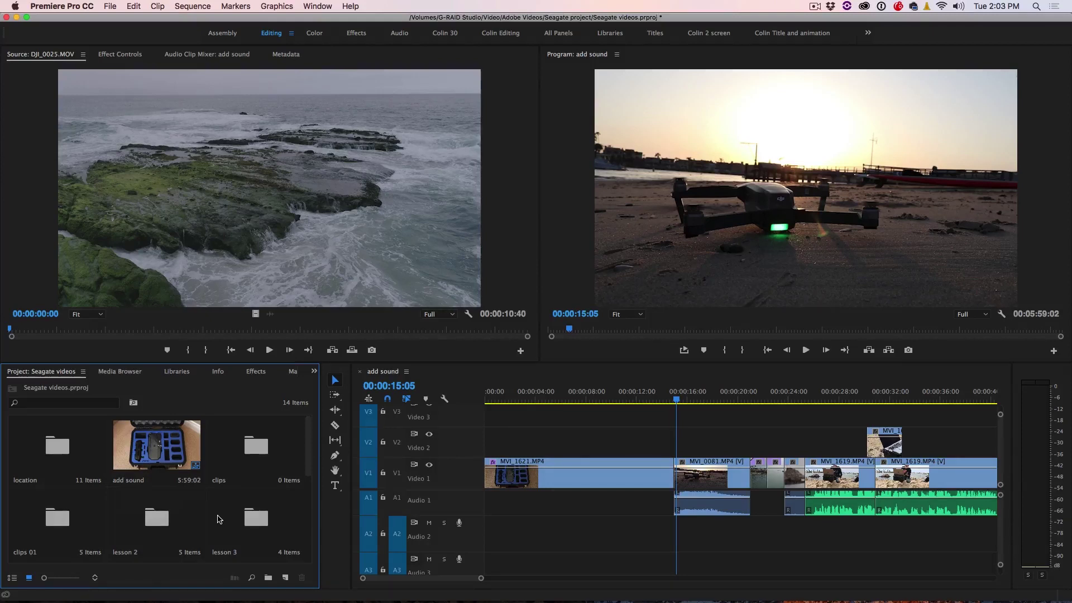
Place the third music track, ES_When You C…, on Audio 2 at the sequence start.
scroll(292, 502, "down", 5)
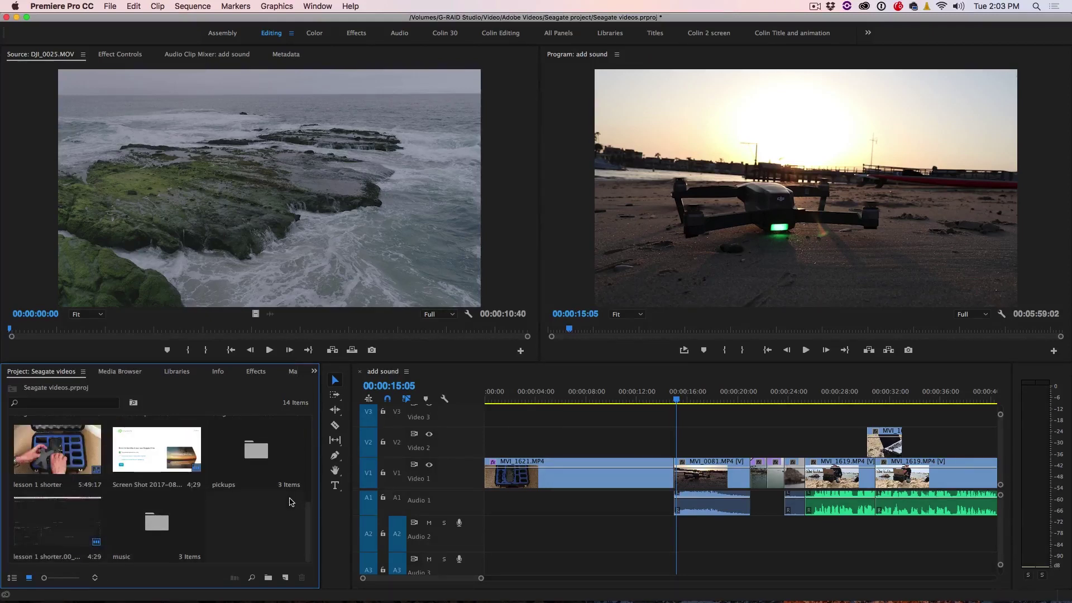
left_click(159, 526)
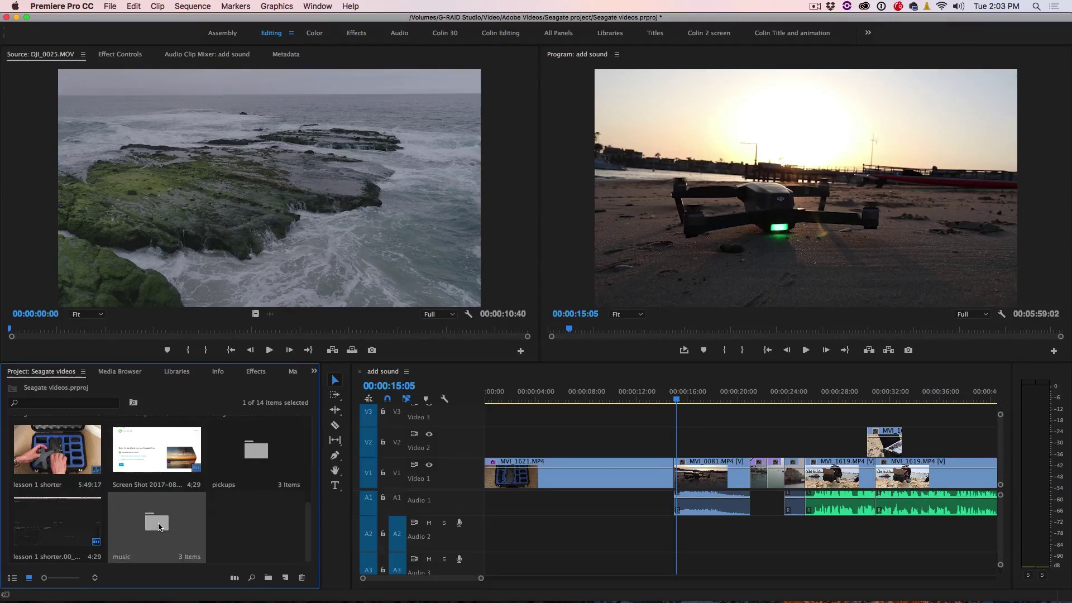
double_click(159, 526)
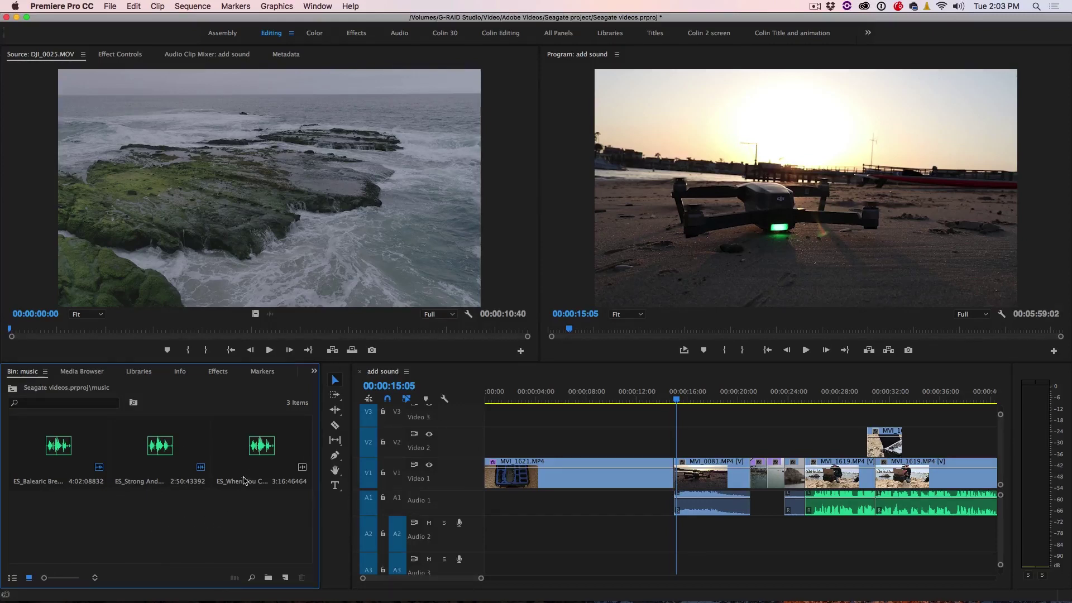
left_click(258, 445)
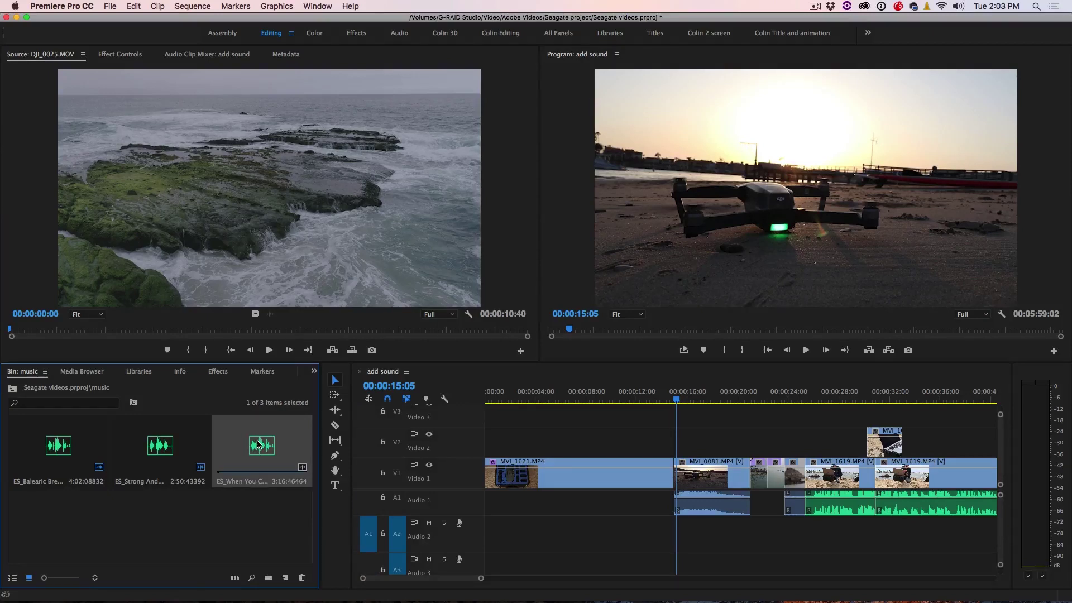
left_click_drag(259, 445, 488, 545)
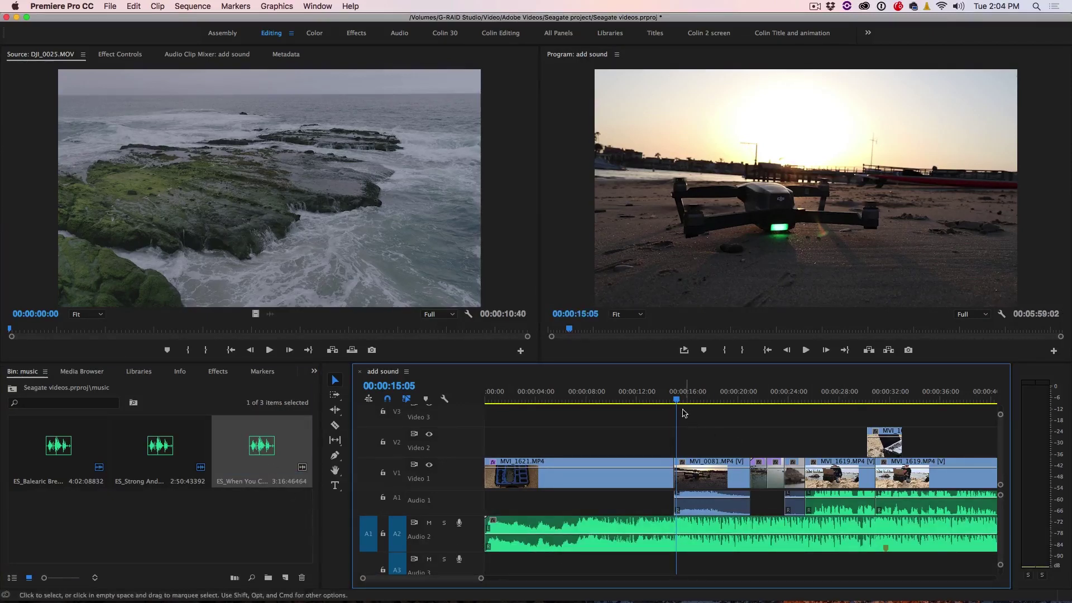
left_click(665, 400)
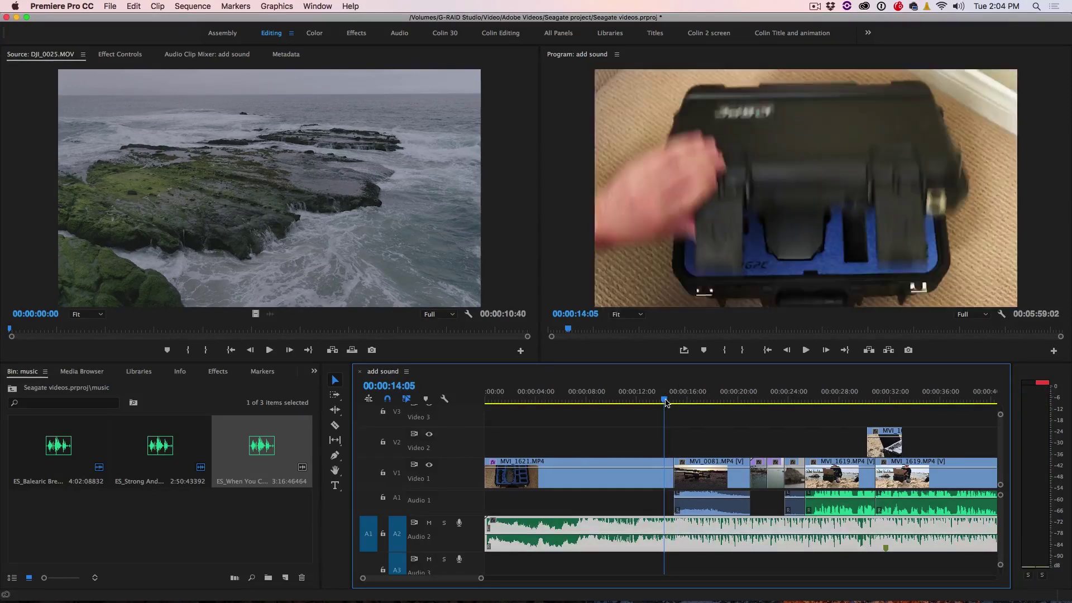
Normalize the music clip's peaks to -2 dB and drag its volume line lower.
key("space")
key("space")
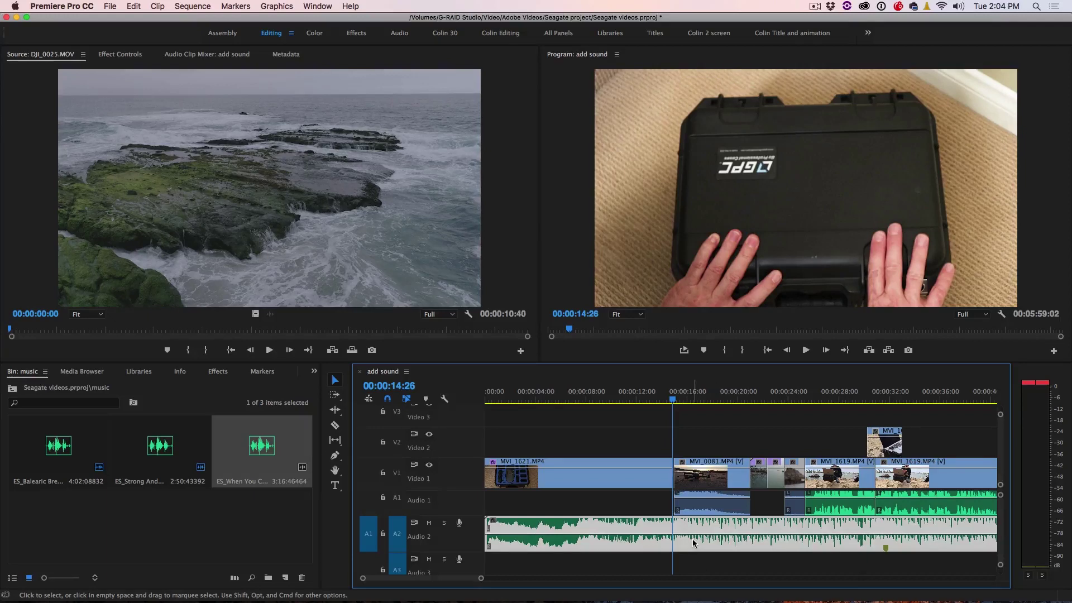
key("g")
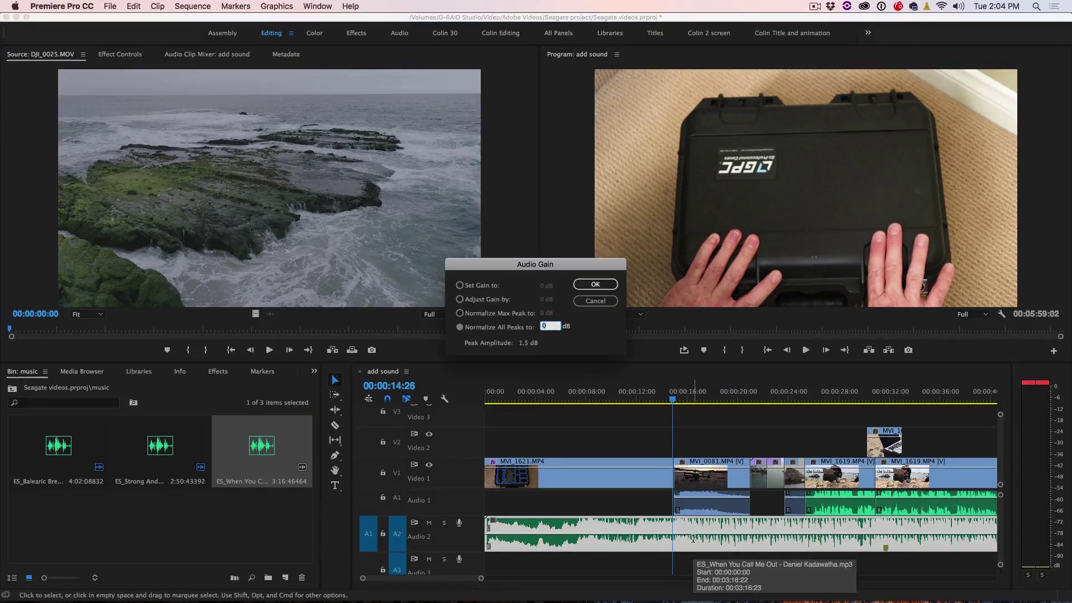
left_click(547, 326)
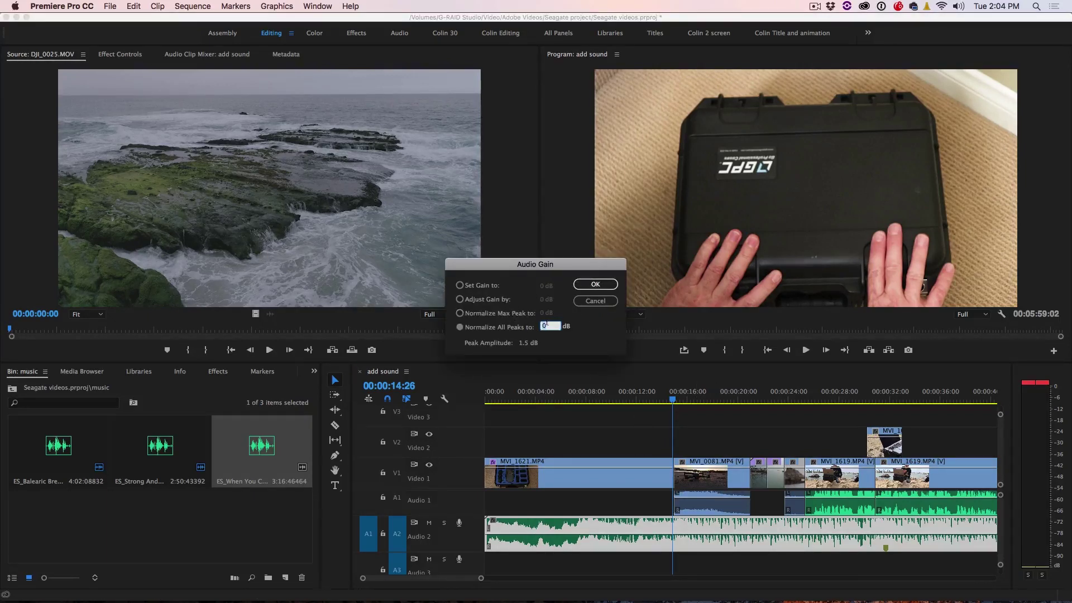
type("-2")
left_click(589, 286)
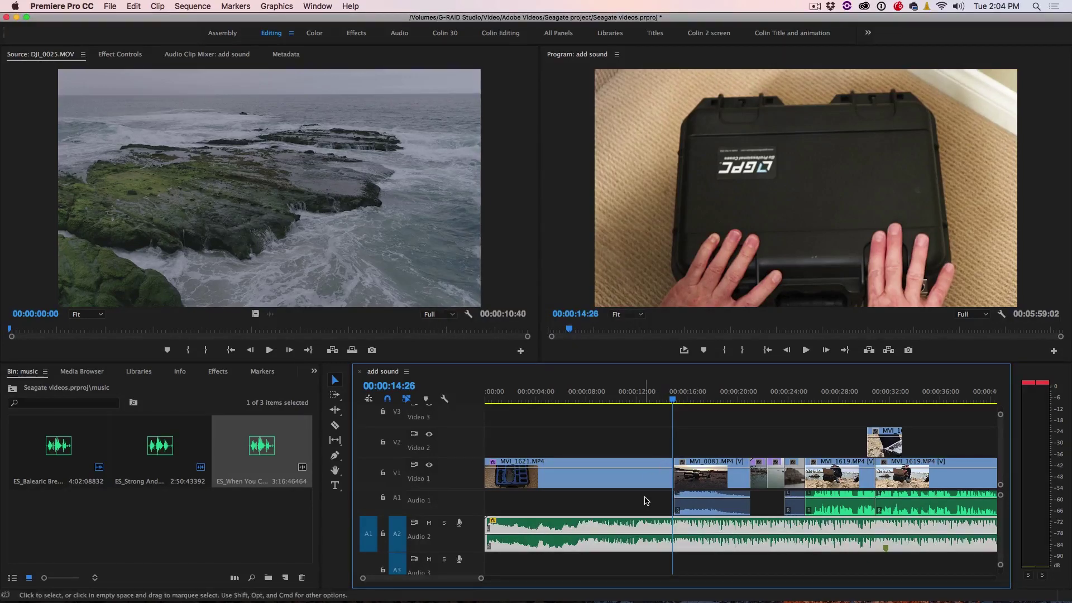
key("space")
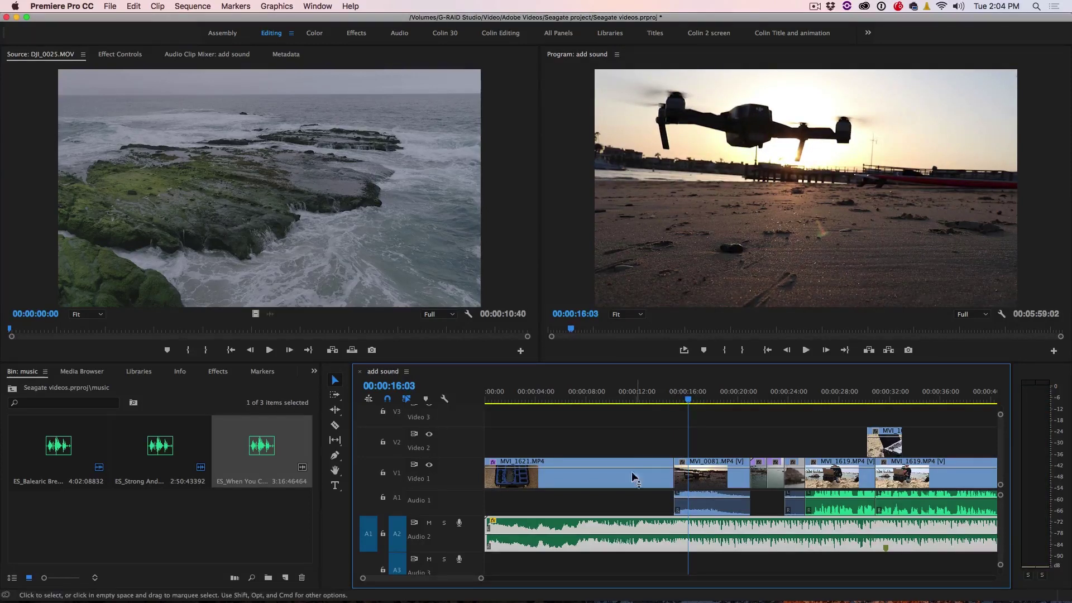
left_click_drag(610, 539, 609, 549)
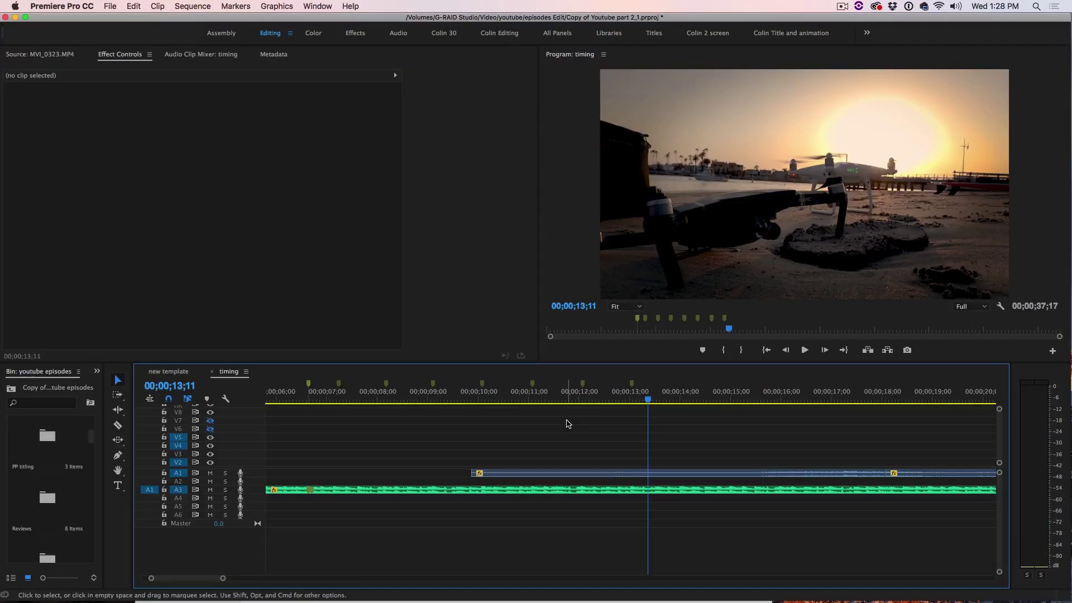
Toggle the Lumetri Color effect on MVI_0081.MP4 off and back on to compare the grade.
key("backslash")
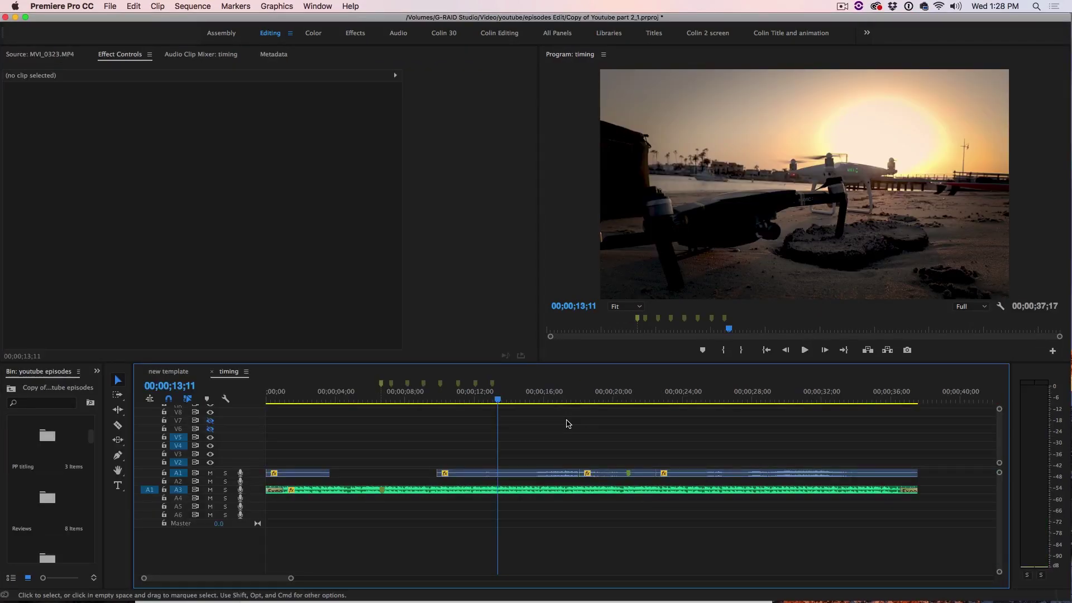
left_click(698, 473)
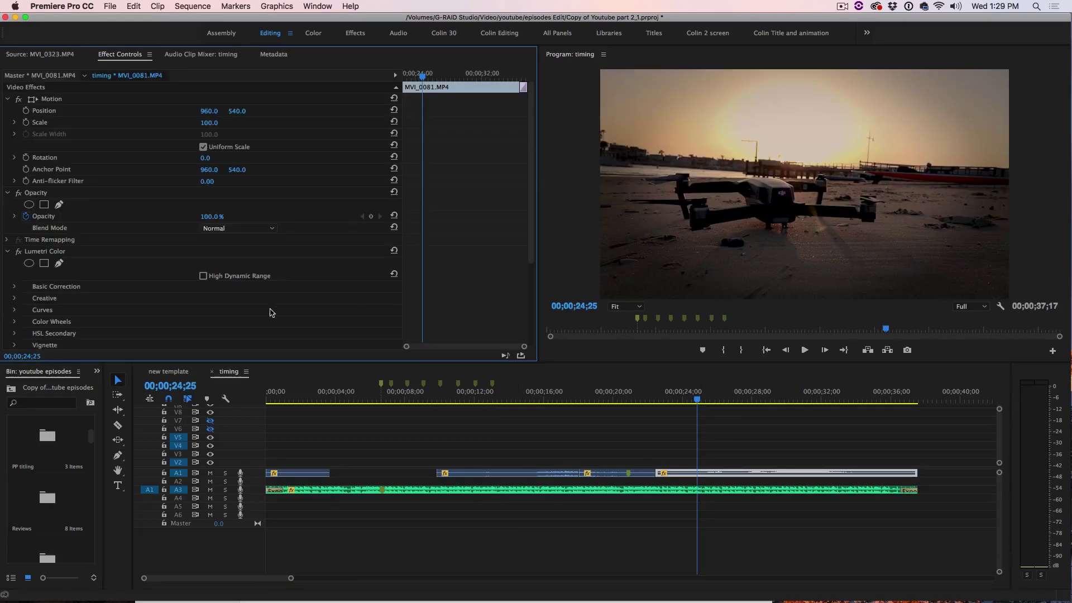
left_click(19, 252)
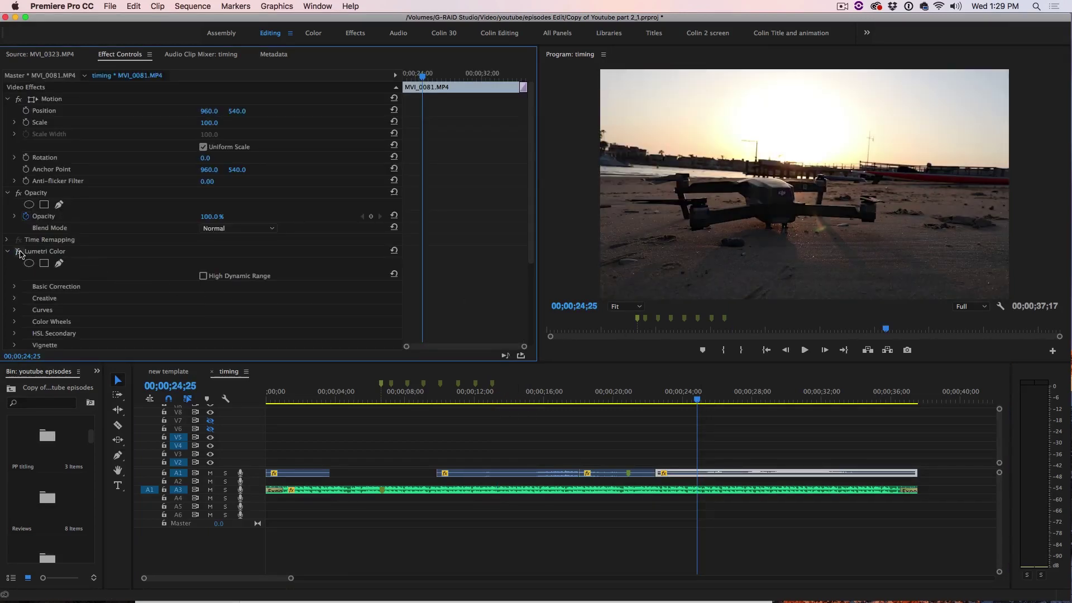
left_click(19, 252)
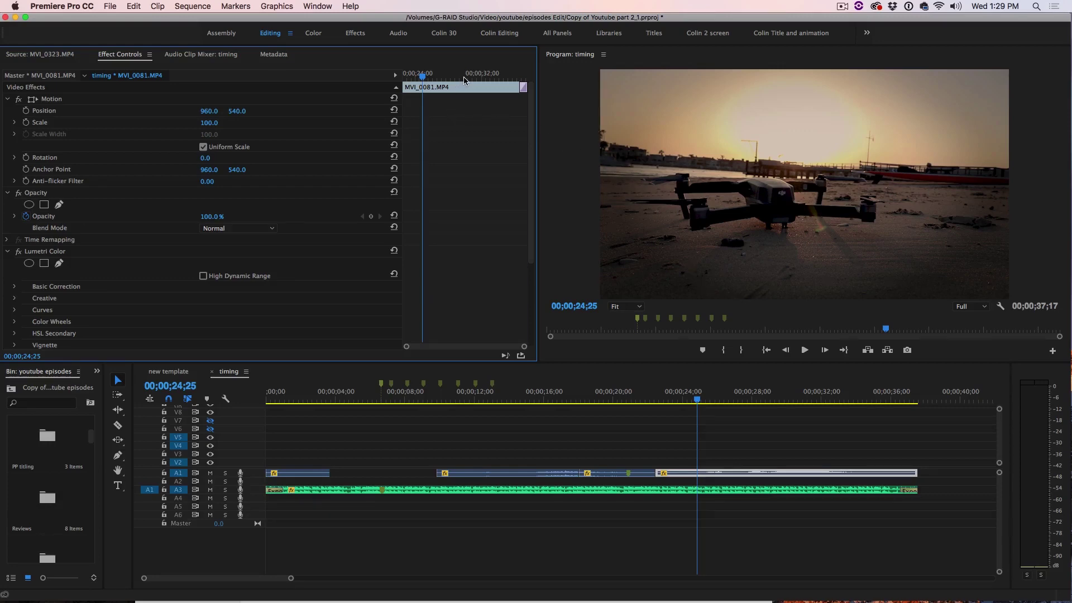
left_click(313, 34)
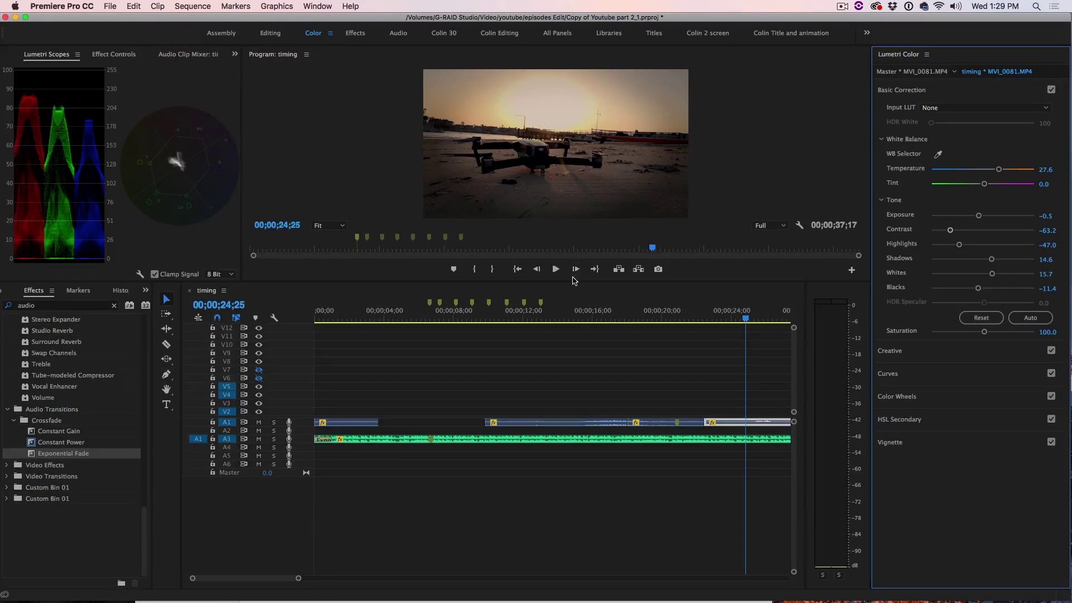
Enlarge the program monitor and scopes, then open the Creative Look list in Lumetri Color.
left_click_drag(572, 282, 570, 485)
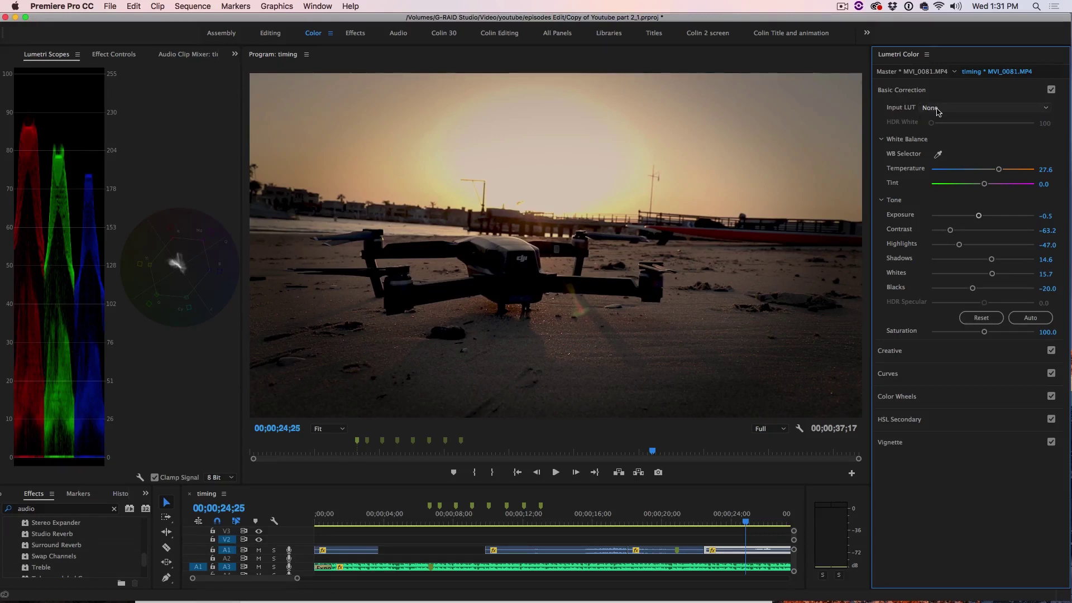
left_click(907, 350)
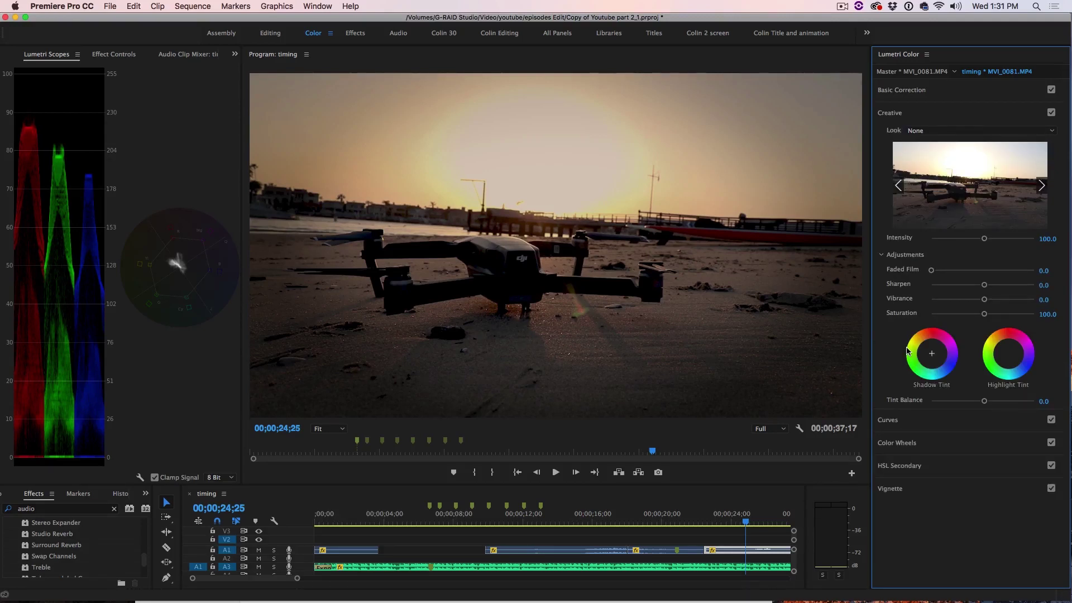
left_click(930, 133)
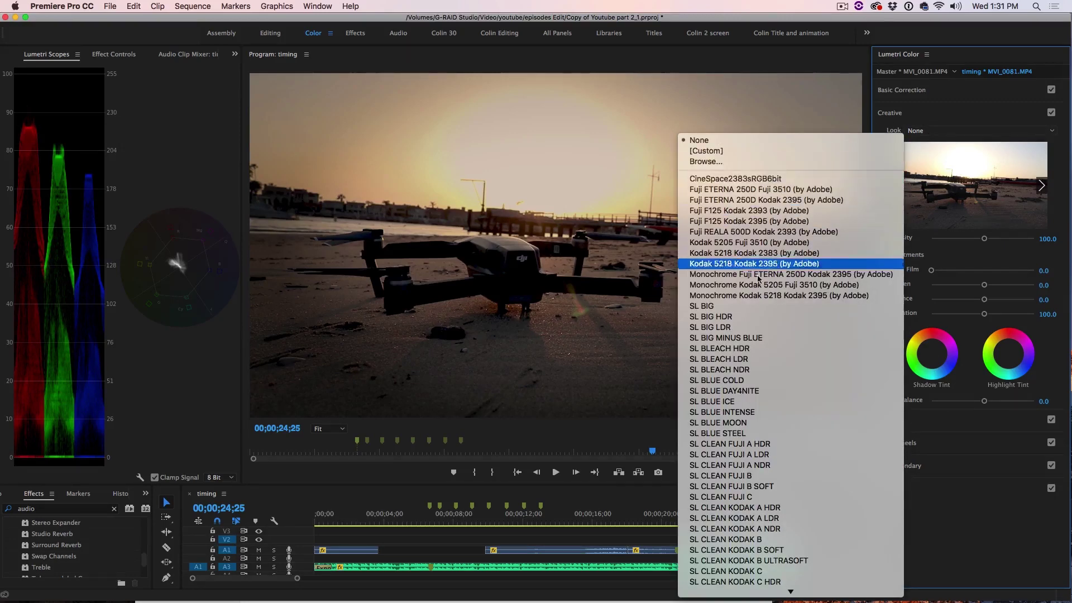
scroll(790, 580, "down", 3)
scroll(726, 558, "down", 3)
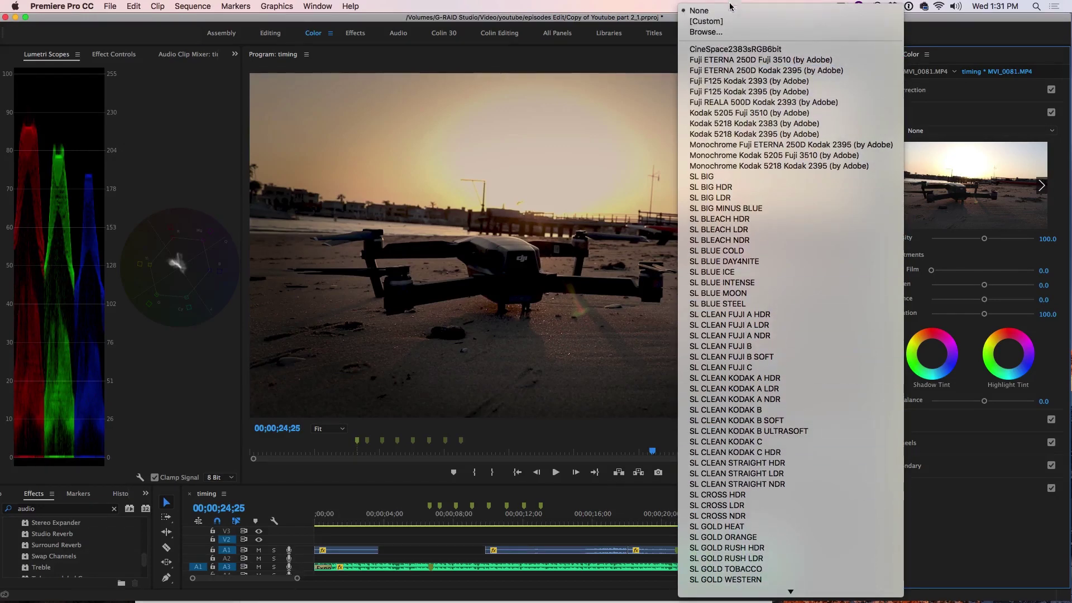
left_click(733, 59)
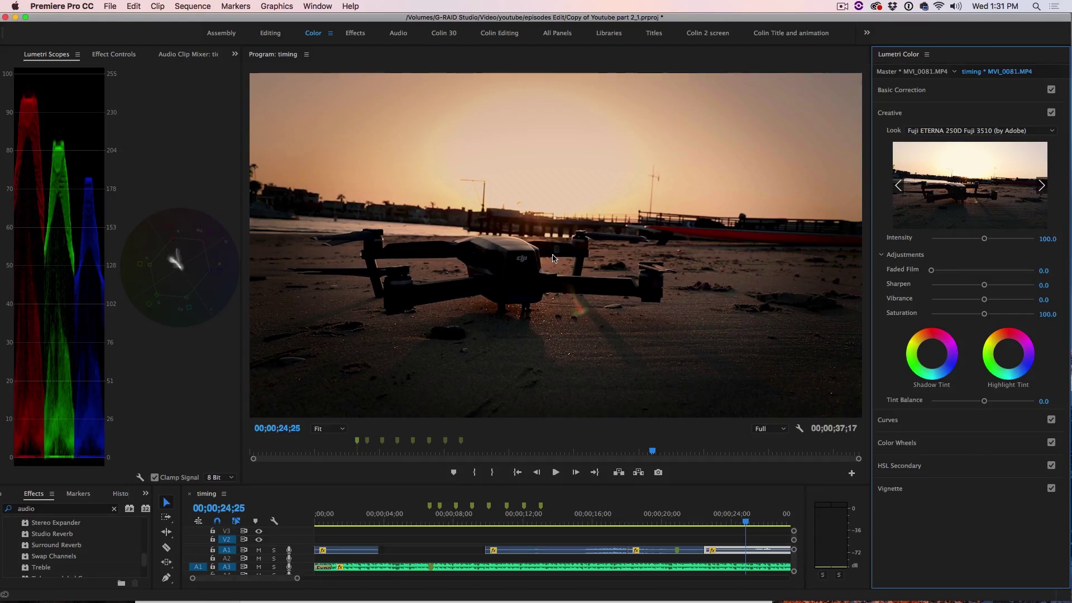
key("super+z")
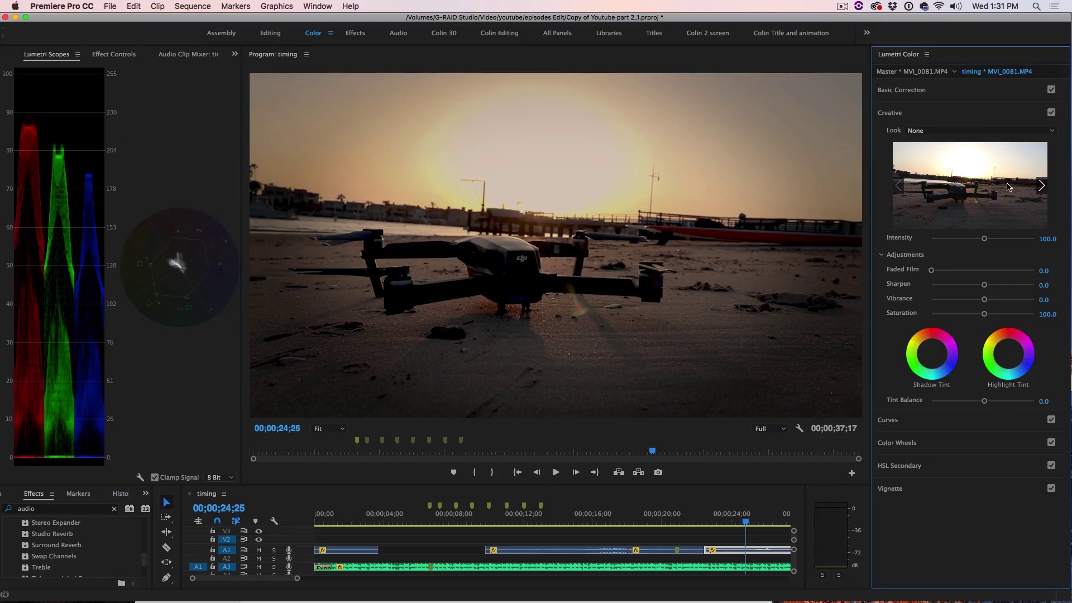
left_click(1042, 186)
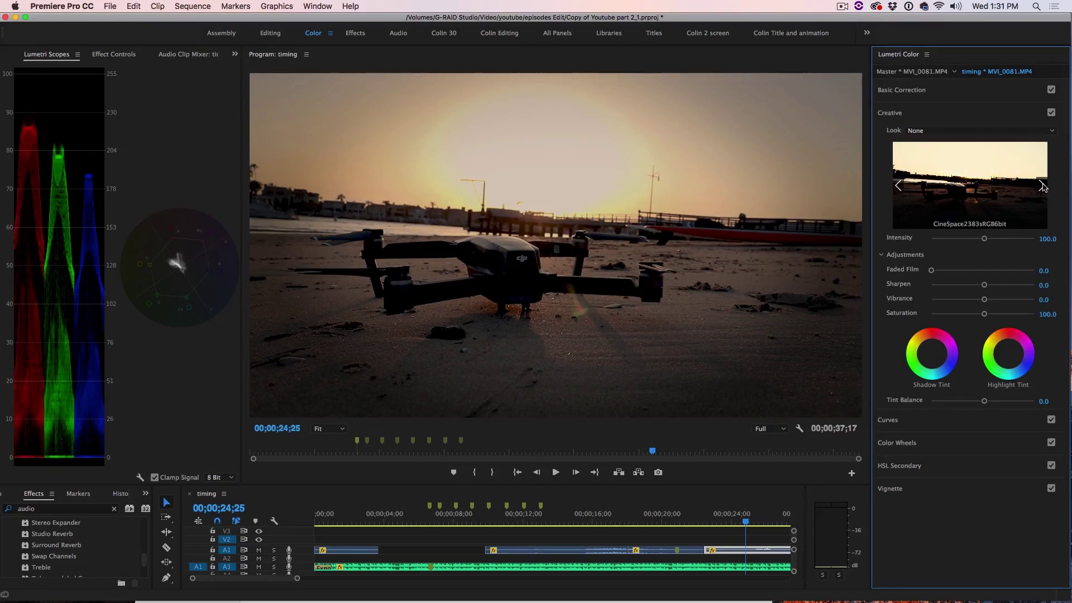
Browse the Lumetri creative look previews until reaching SL GOLD TOBACCO.
left_click(1041, 185)
left_click(1041, 186)
left_click(1042, 186)
left_click(1042, 186)
left_click(1041, 185)
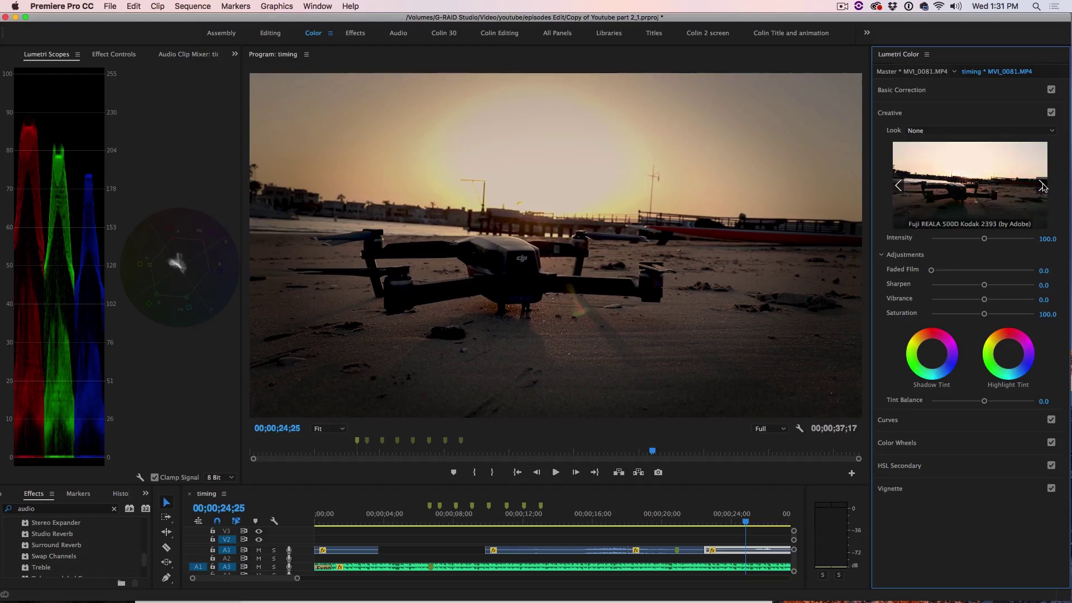
left_click(1041, 185)
left_click(1041, 186)
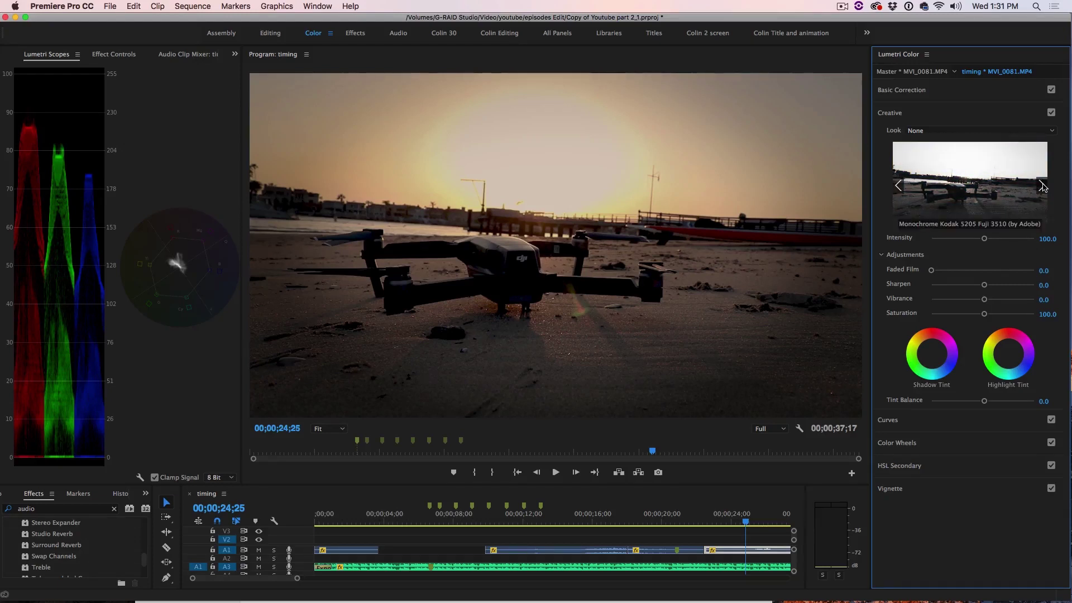
left_click(1041, 186)
left_click(1041, 186)
left_click(1041, 186)
left_click(1041, 185)
left_click(1041, 186)
left_click(1040, 184)
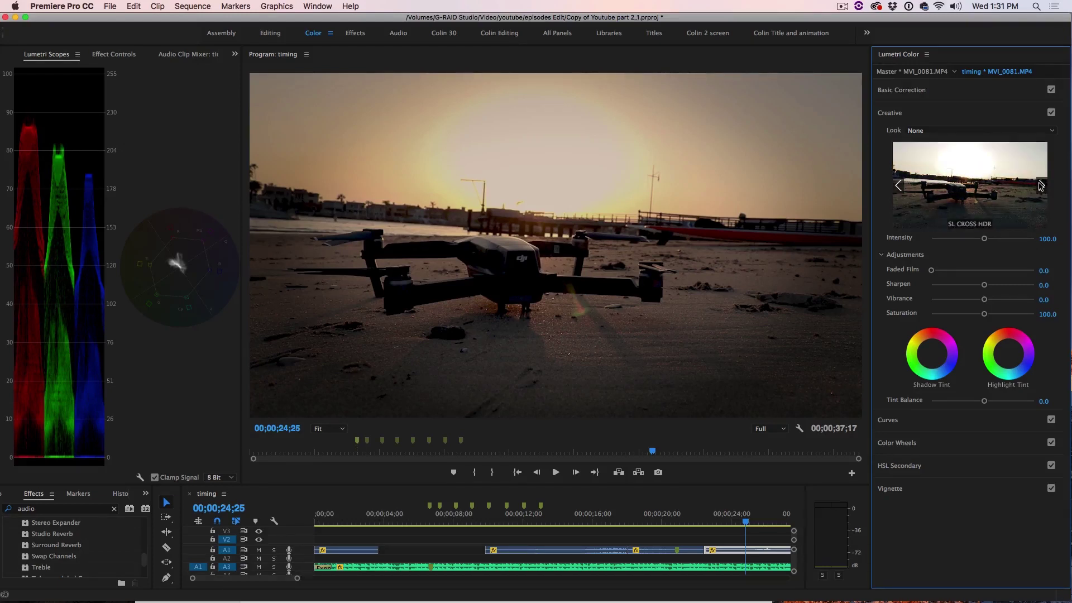
left_click(1040, 185)
left_click(1040, 185)
left_click(1040, 184)
left_click(1040, 184)
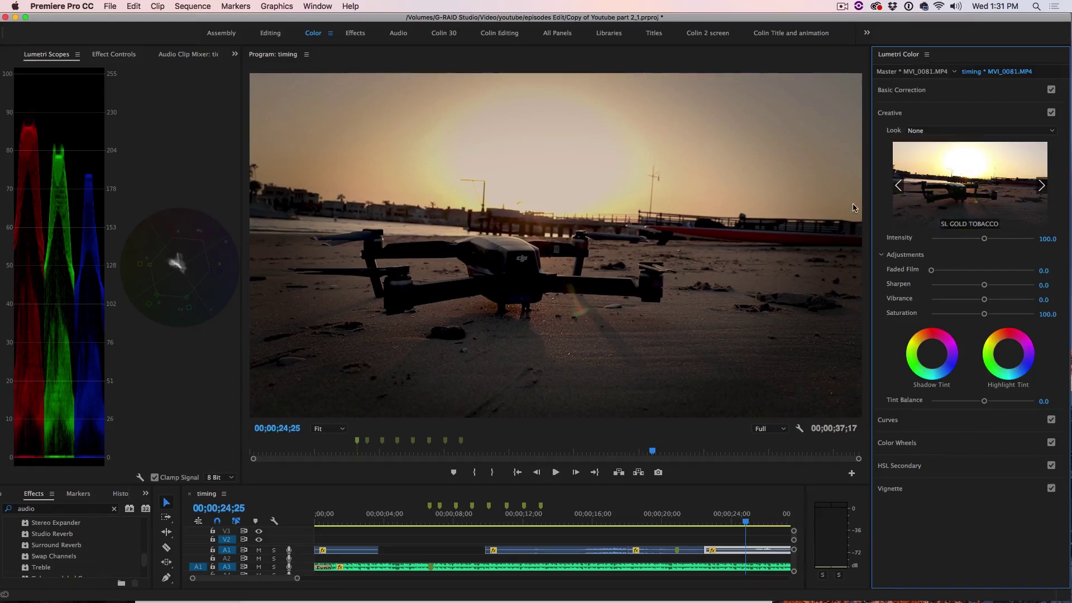
Apply the SL GOLD TOBACCO look, lower its Intensity, and scrub back earlier in the sequence.
left_click(955, 189)
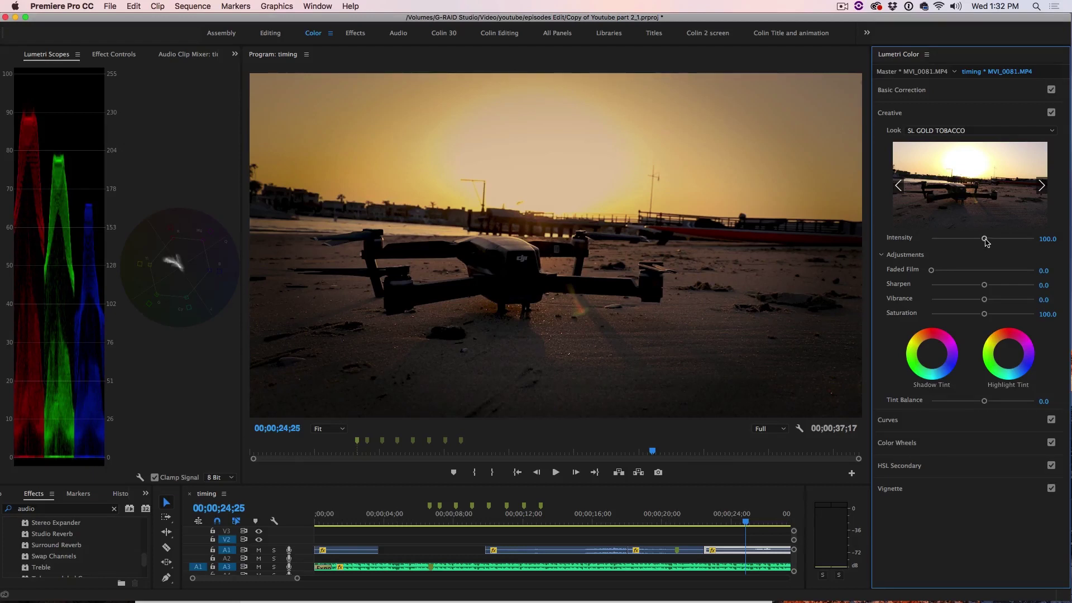
mouse_move(985, 239)
left_mouse_down()
mouse_move(897, 239)
mouse_move(1038, 240)
mouse_move(966, 237)
mouse_move(990, 237)
mouse_move(977, 237)
left_mouse_up()
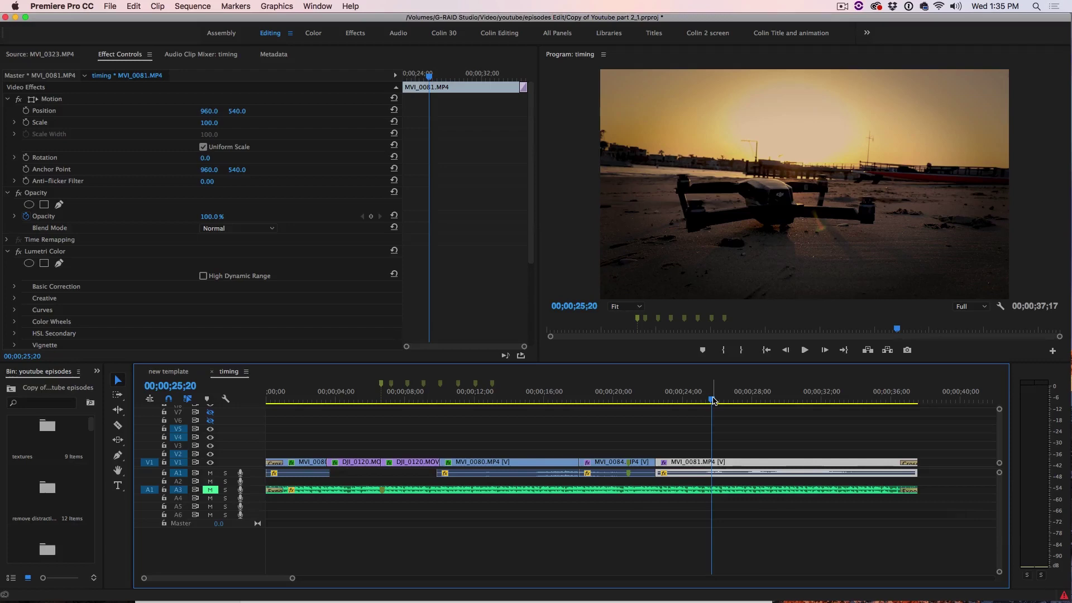
left_click_drag(714, 400, 390, 425)
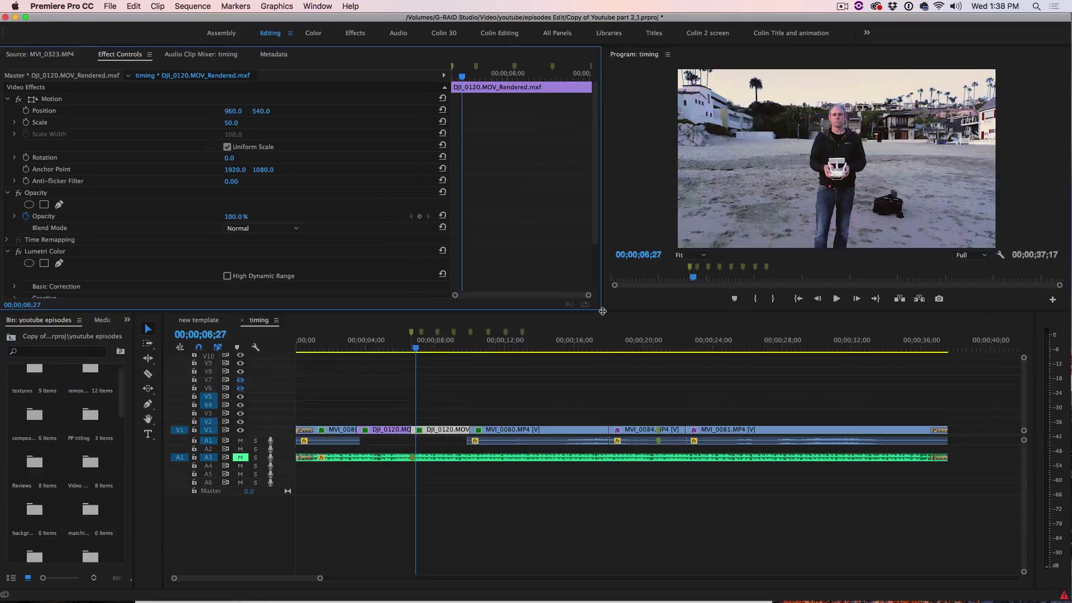
Enlarge the Program Monitor showing the man holding the drone controller at 00;00;06;27.
left_click_drag(603, 311, 304, 453)
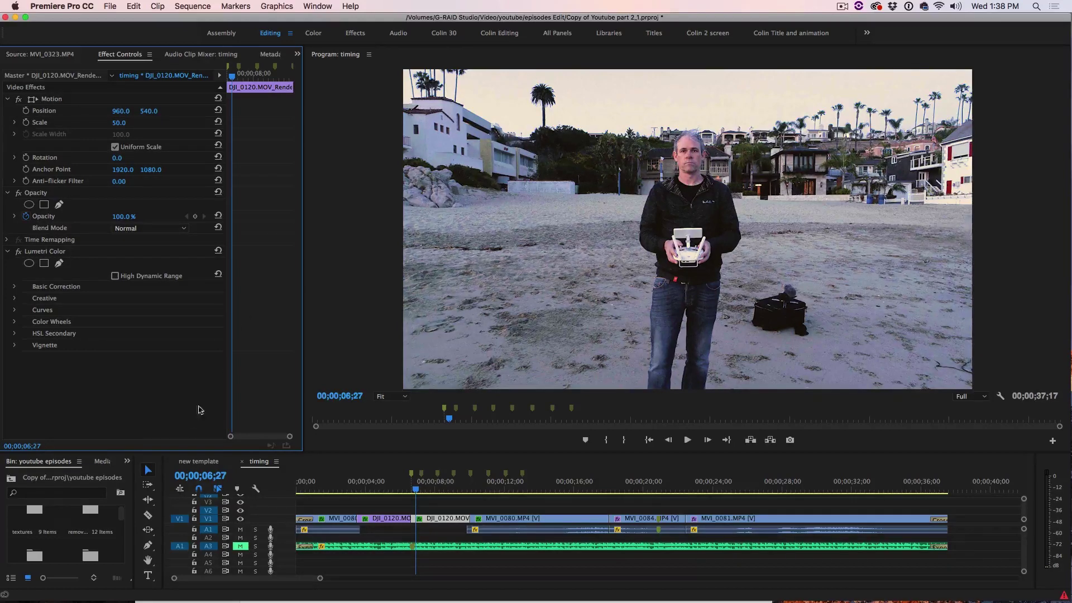
Add a 'Flying Drones' text title over the beach shot and drag it down and left.
left_click(148, 575)
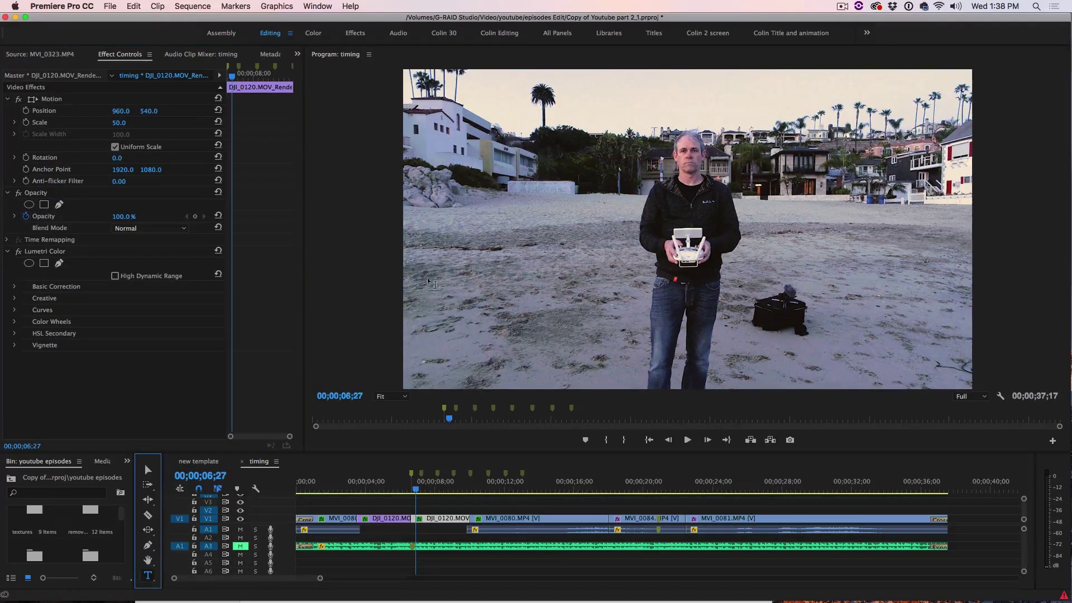
left_click(458, 124)
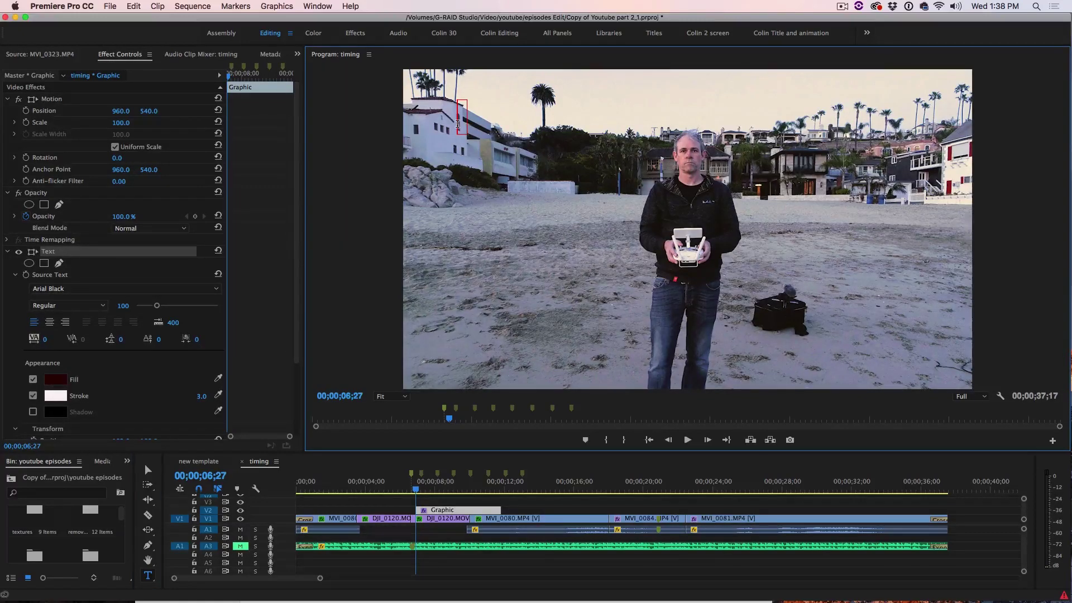
type("Flying")
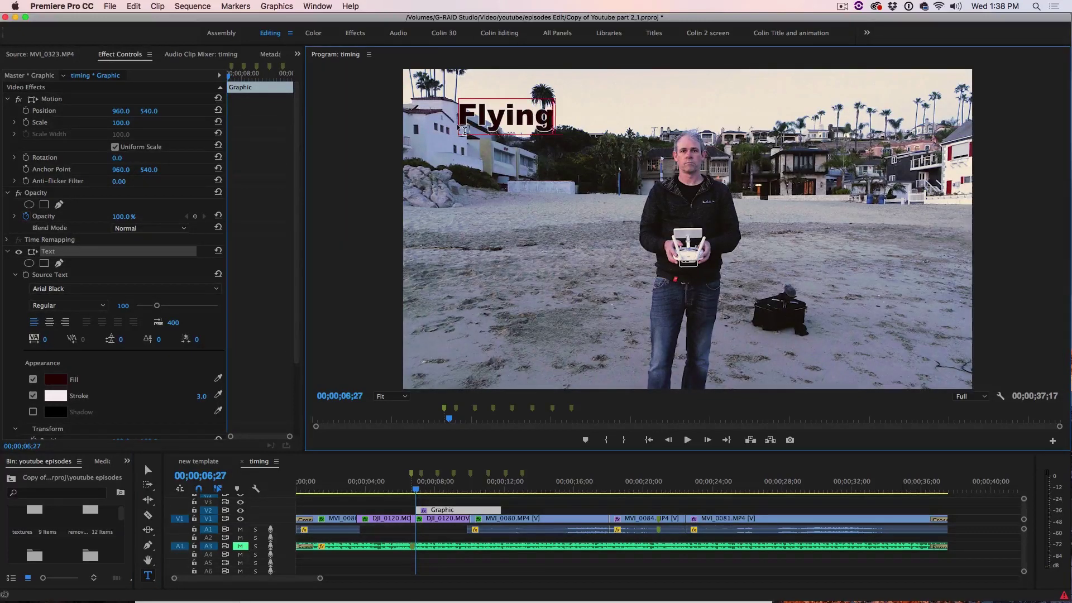
type(" Drones")
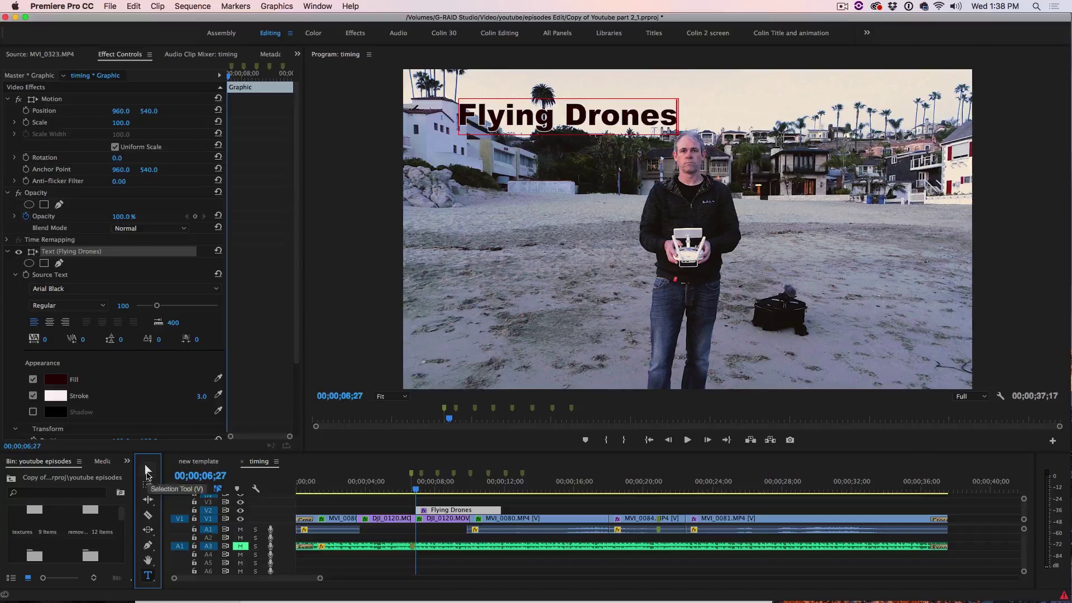
left_click(148, 472)
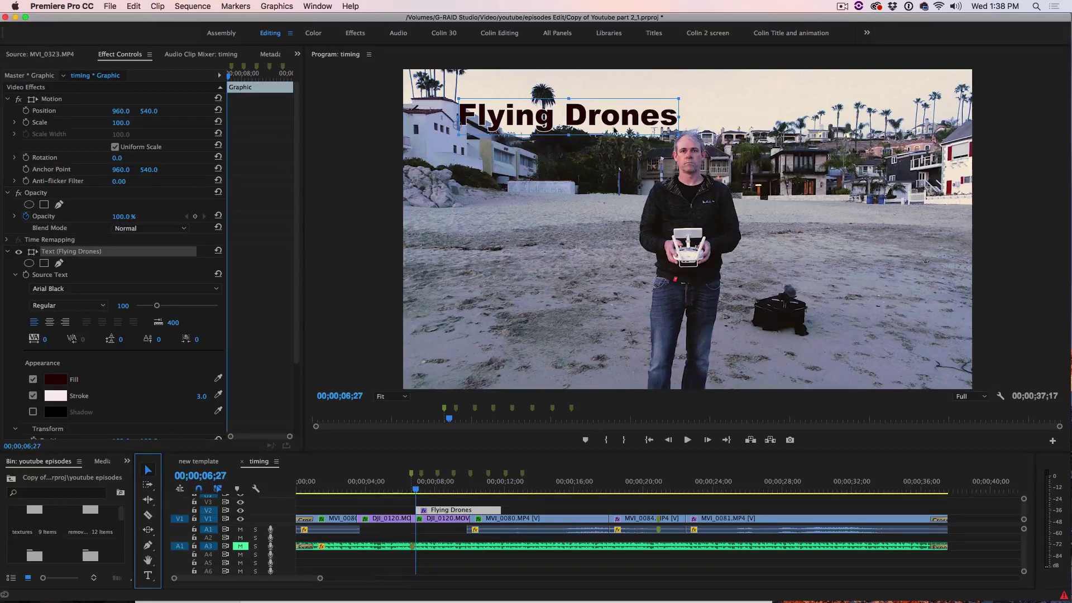
left_click_drag(614, 126, 574, 168)
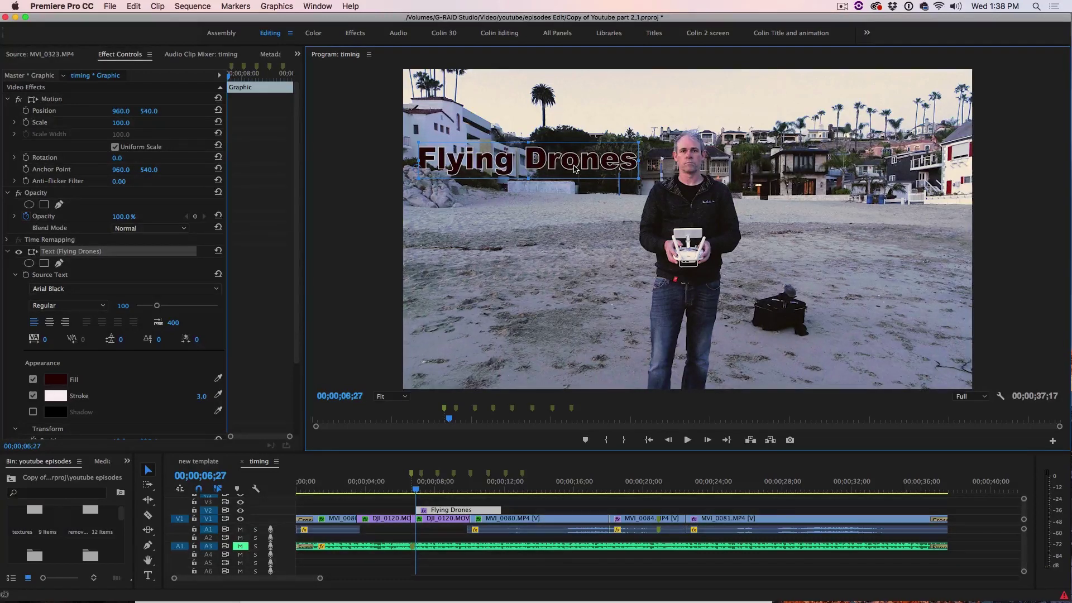
In Essential Graphics, give the Flying Drones text a light pinkish-white fill.
left_click(316, 5)
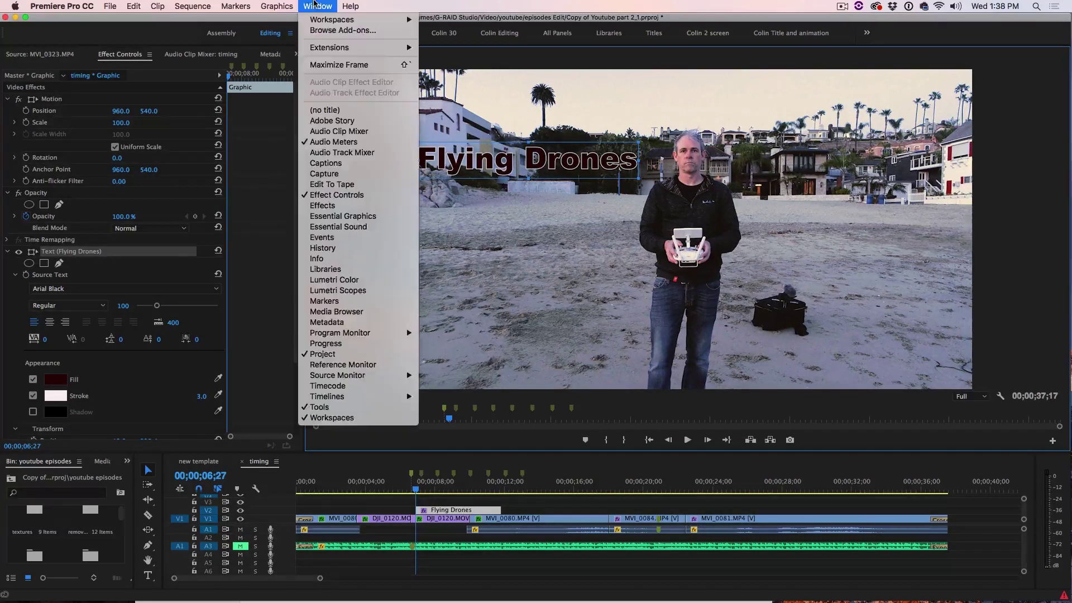
left_click(335, 217)
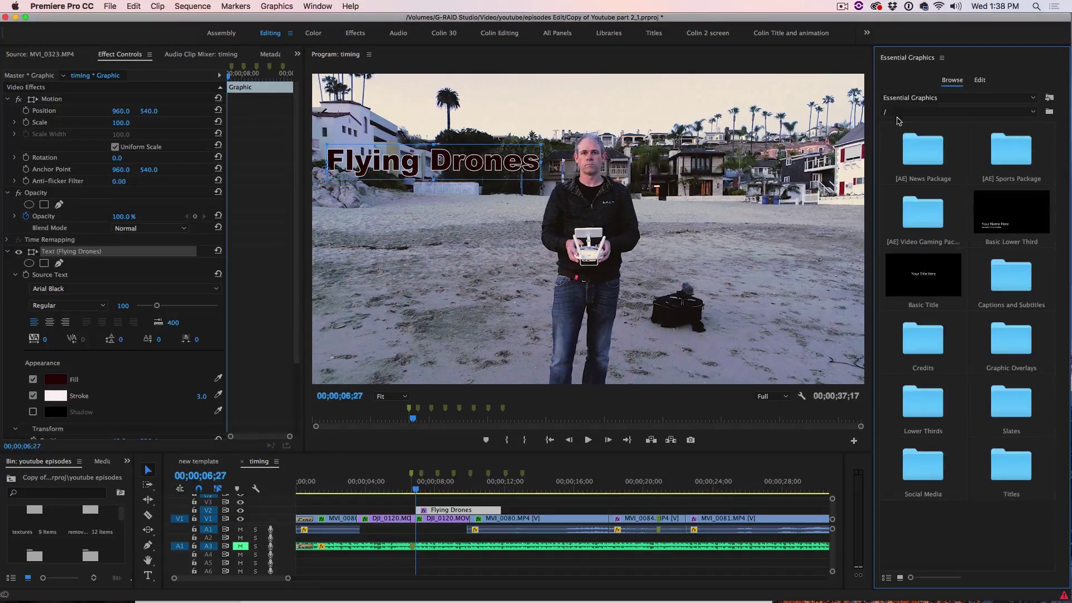
left_click(980, 80)
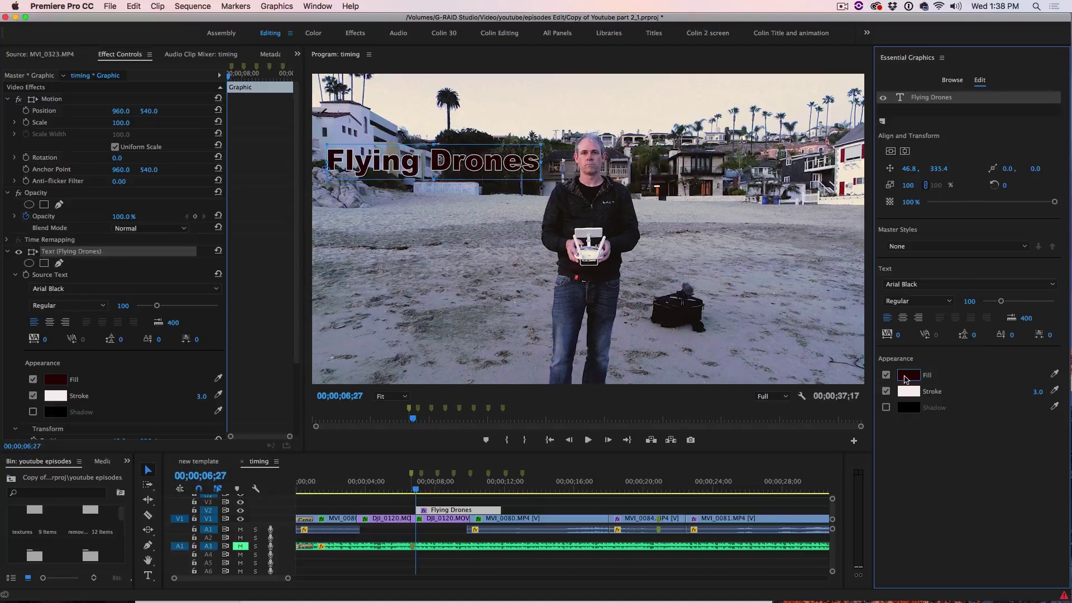
left_click(905, 377)
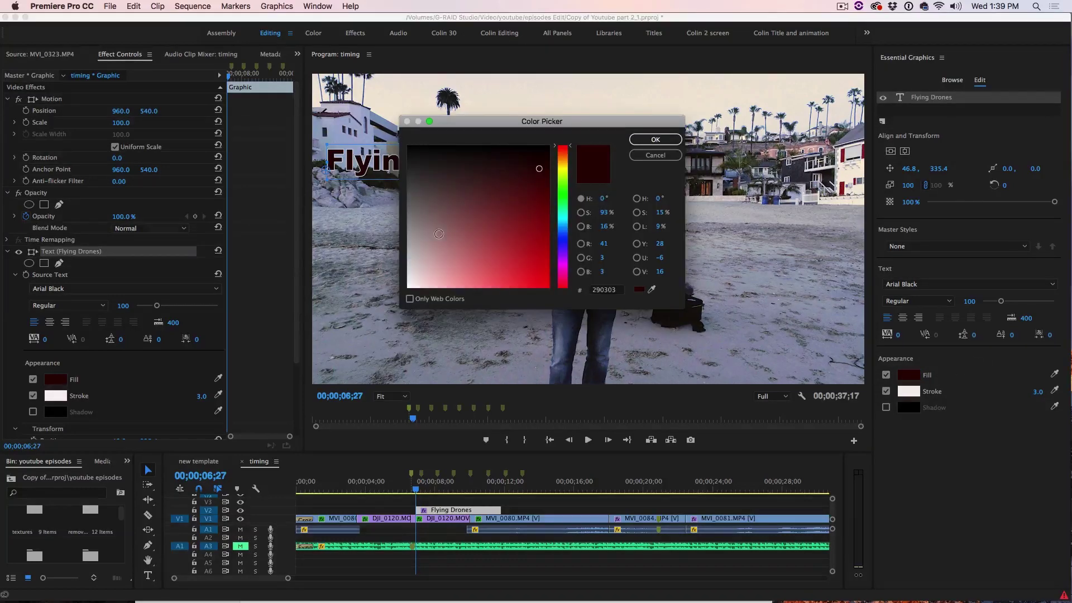
left_click_drag(441, 234, 414, 272)
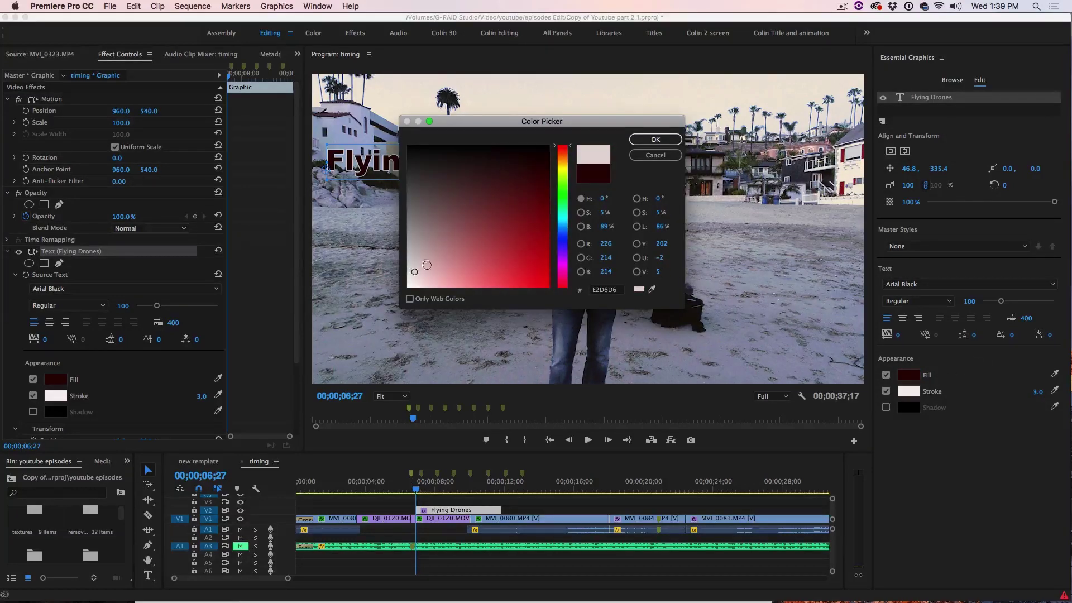
left_click(647, 140)
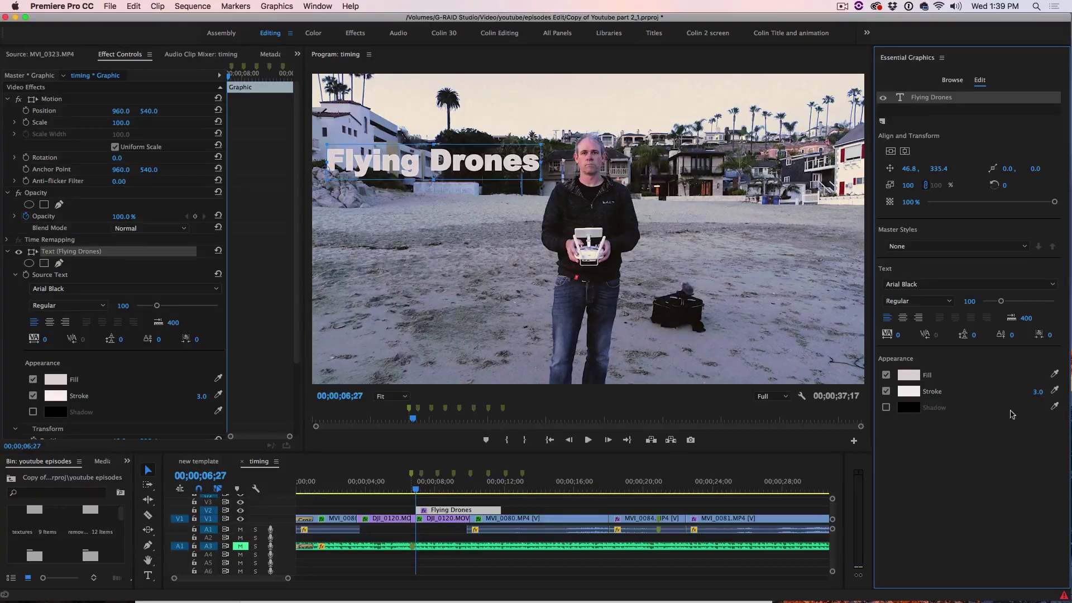
Give the title a black stroke of 20 and nudge it slightly higher.
left_click(885, 392)
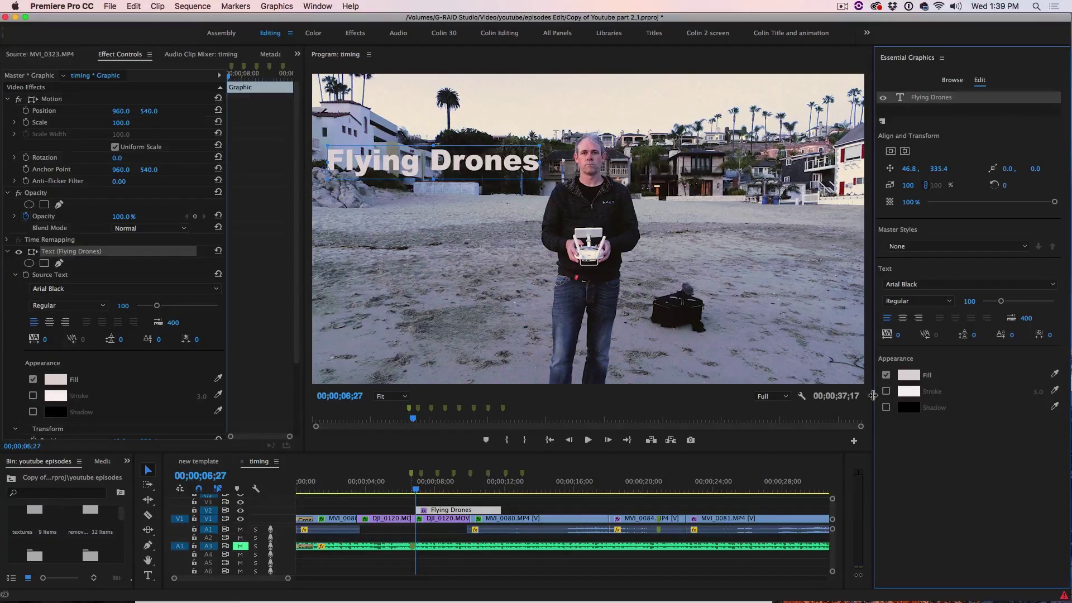
left_click(885, 391)
left_click(908, 392)
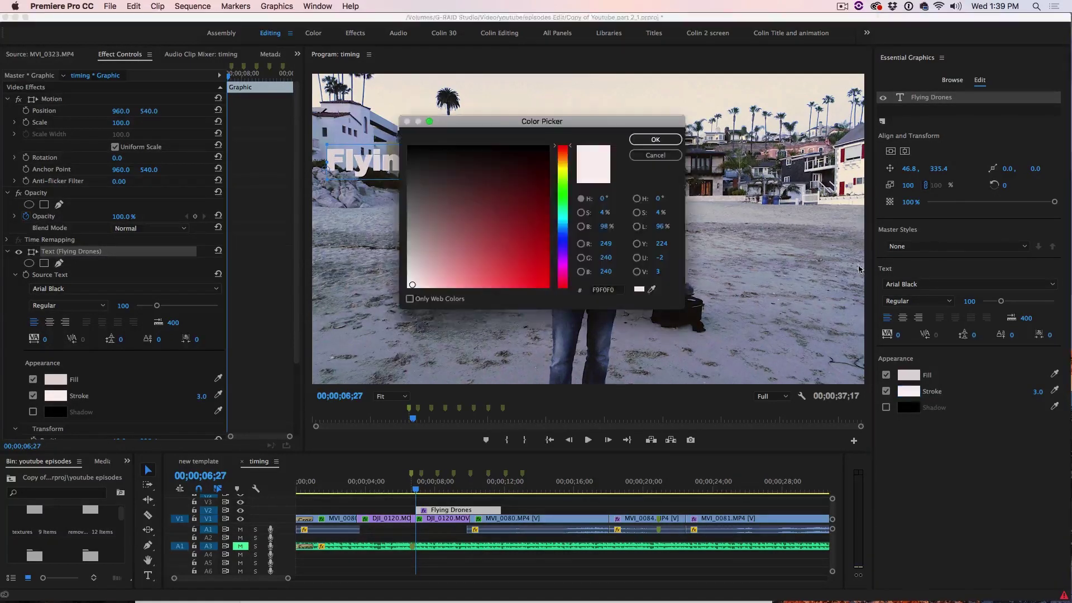
left_click(414, 146)
left_click(658, 141)
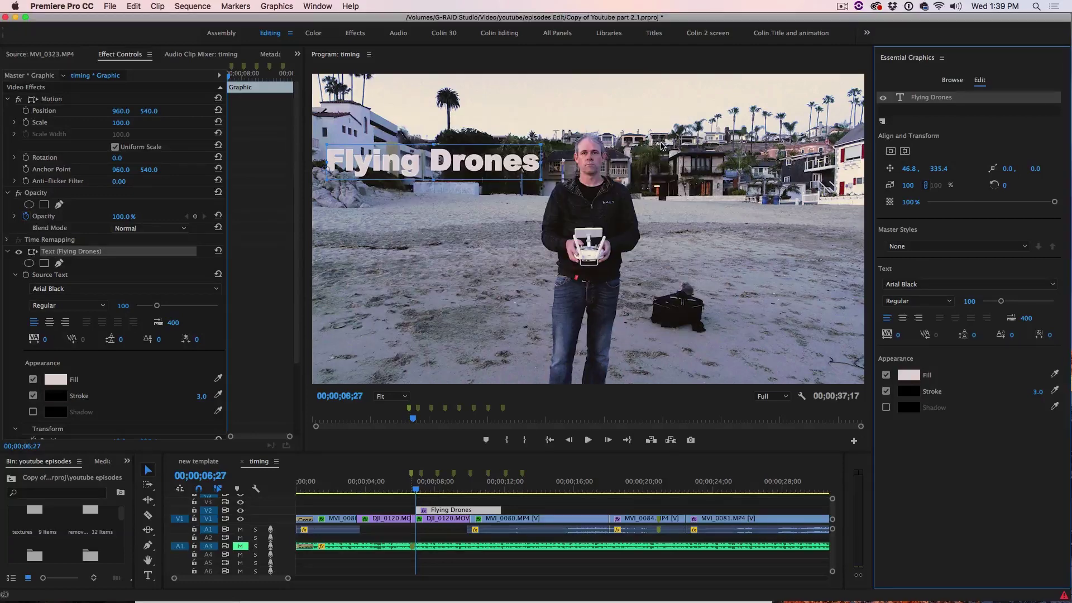
mouse_move(1038, 392)
left_mouse_down()
mouse_move(1064, 391)
mouse_move(1048, 391)
left_mouse_up()
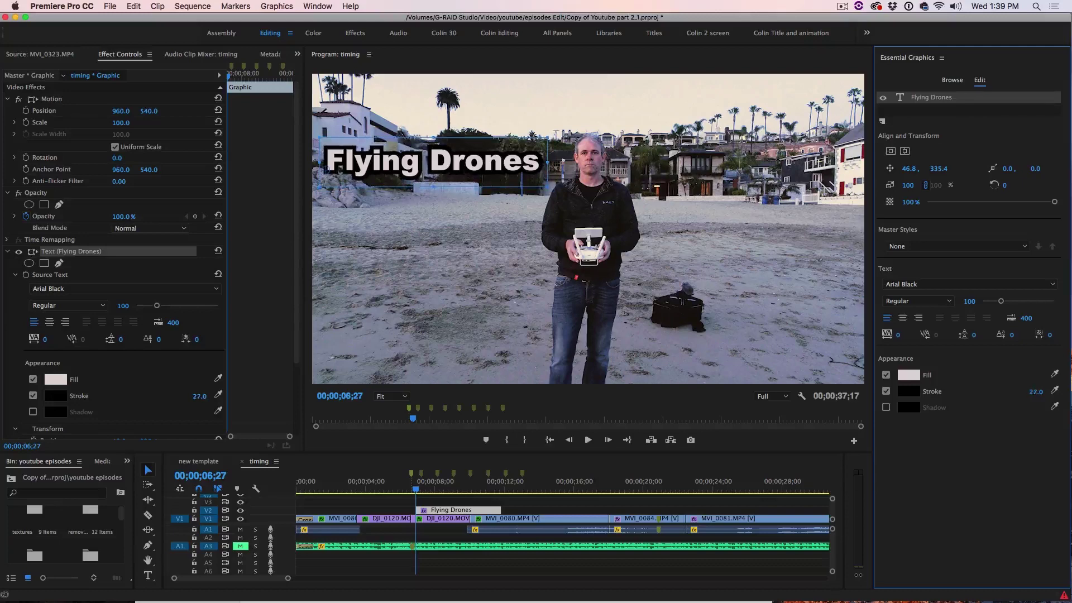
left_click(730, 240)
left_click_drag(508, 162, 507, 139)
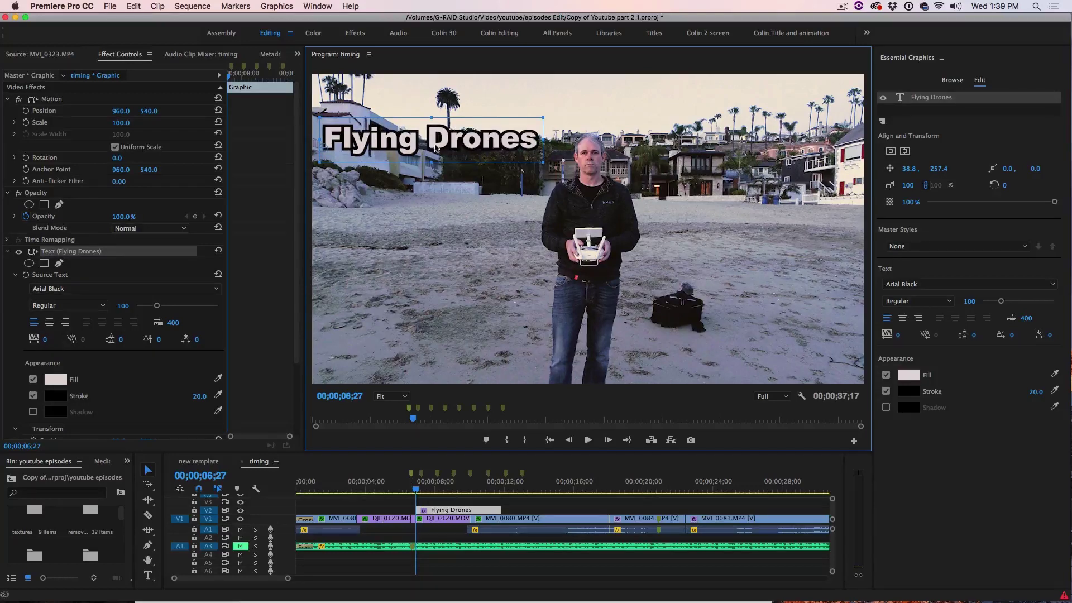
Add a rectangle layer to the title graphic with a dark grey fill.
left_click(455, 206)
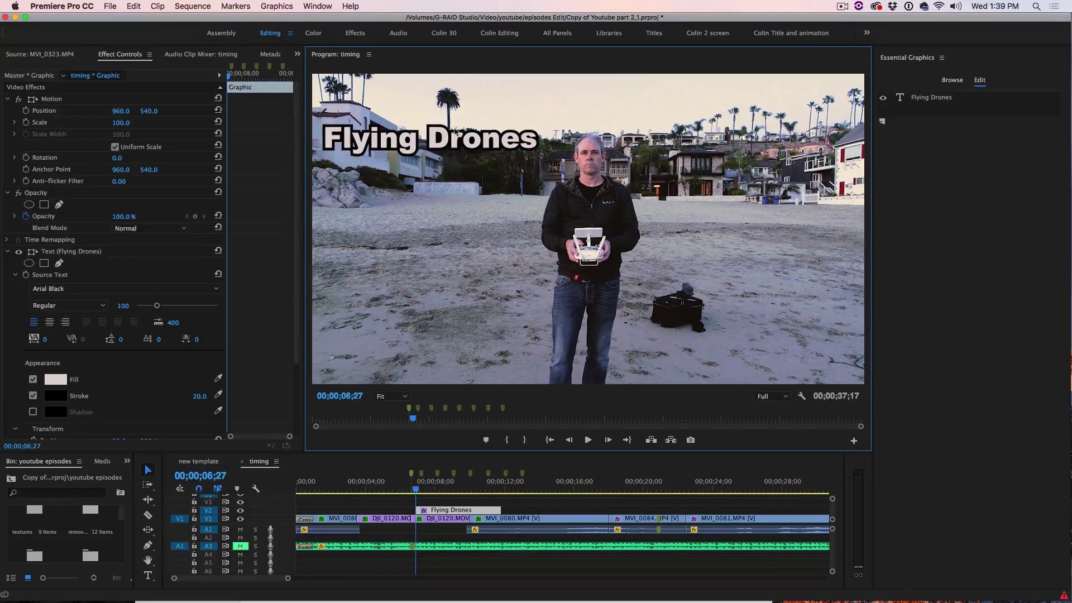
left_click(514, 136)
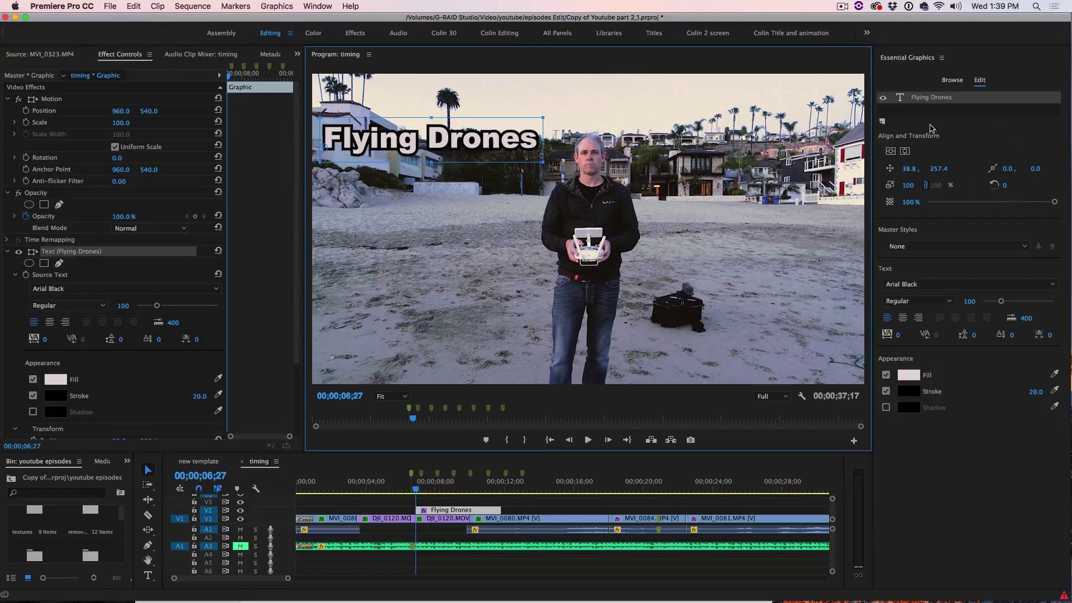
left_click(882, 122)
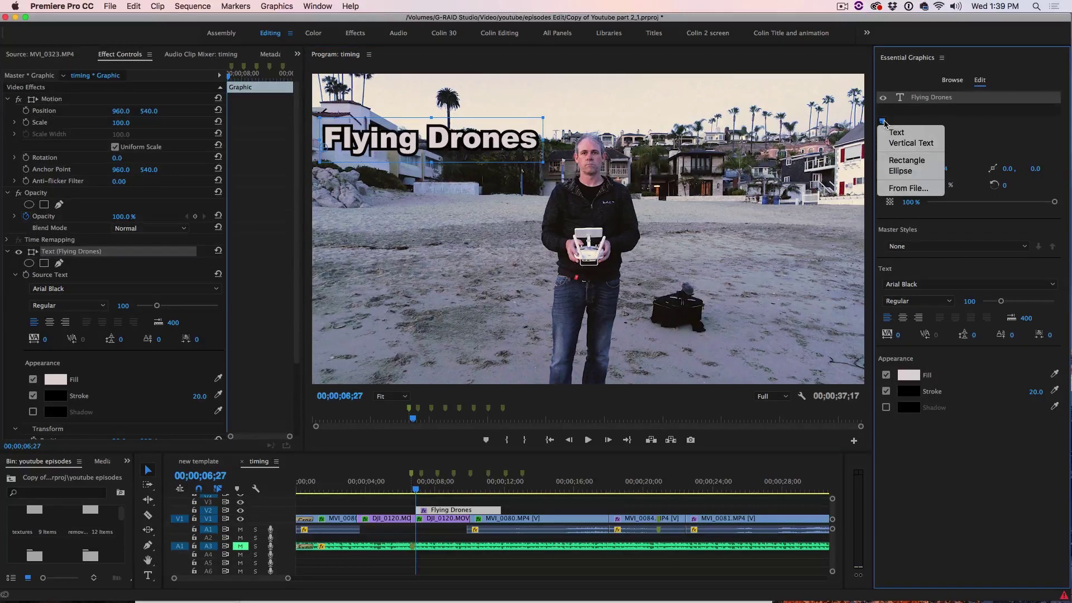
left_click(889, 164)
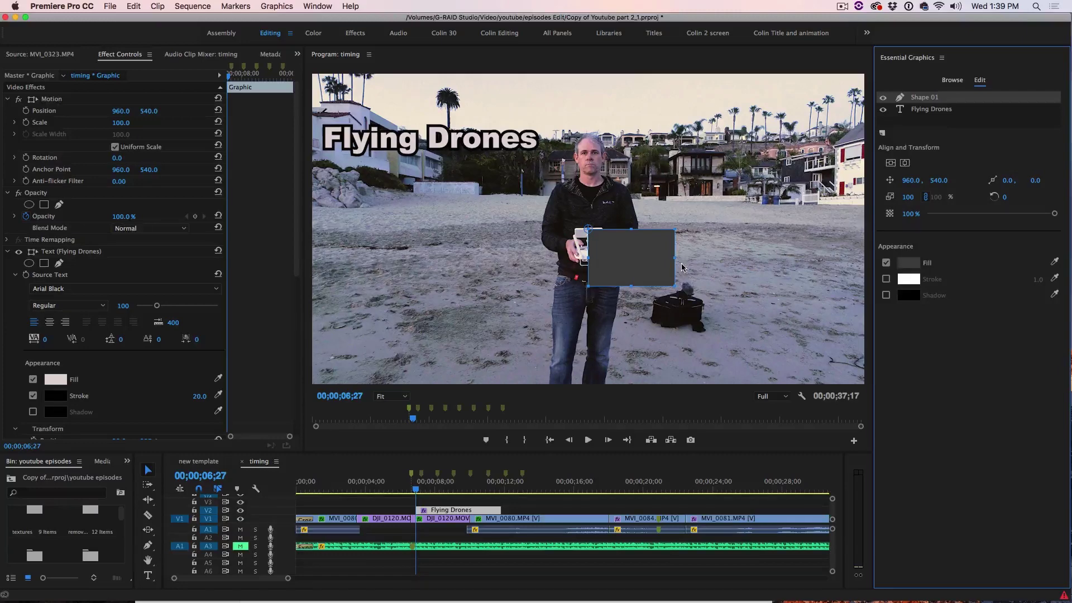
left_click(908, 263)
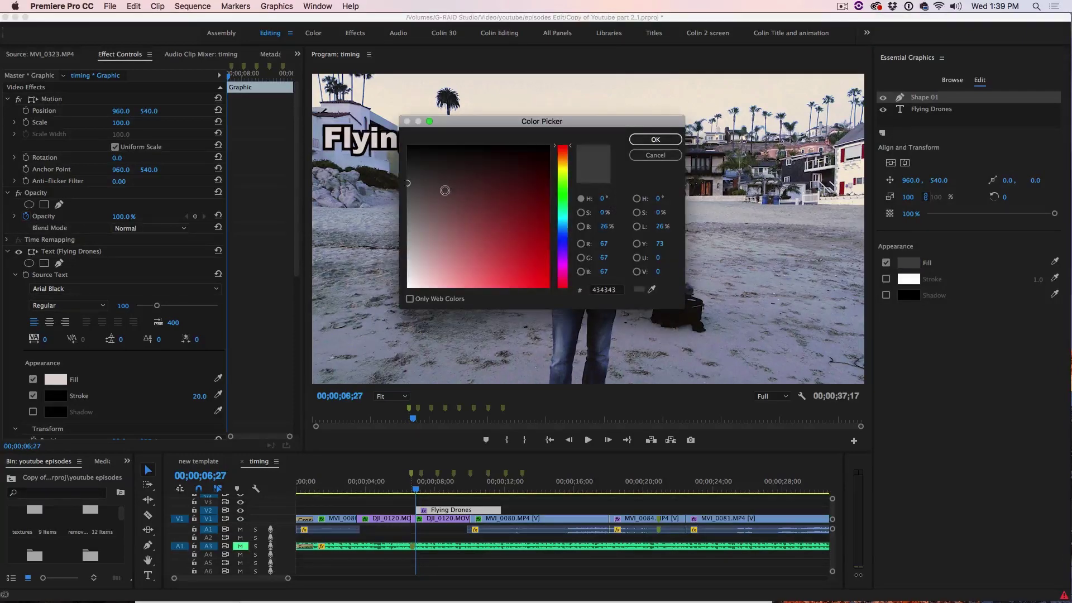
left_click(419, 178)
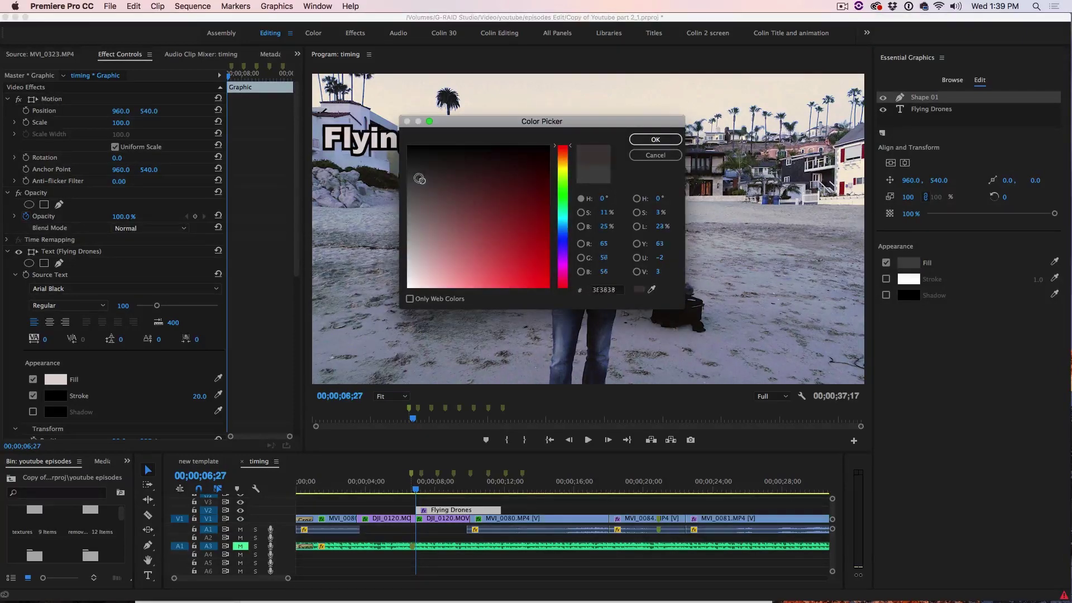
left_click(656, 139)
Move the grey box to the upper left and layer Shape 01 beneath the text.
left_click_drag(654, 247, 553, 141)
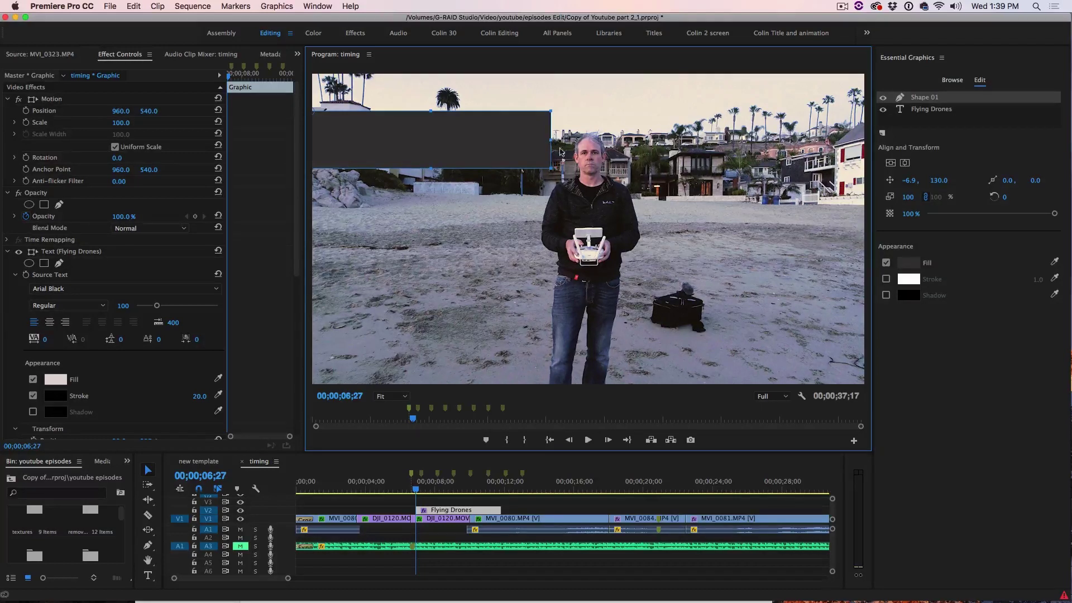
left_click(955, 360)
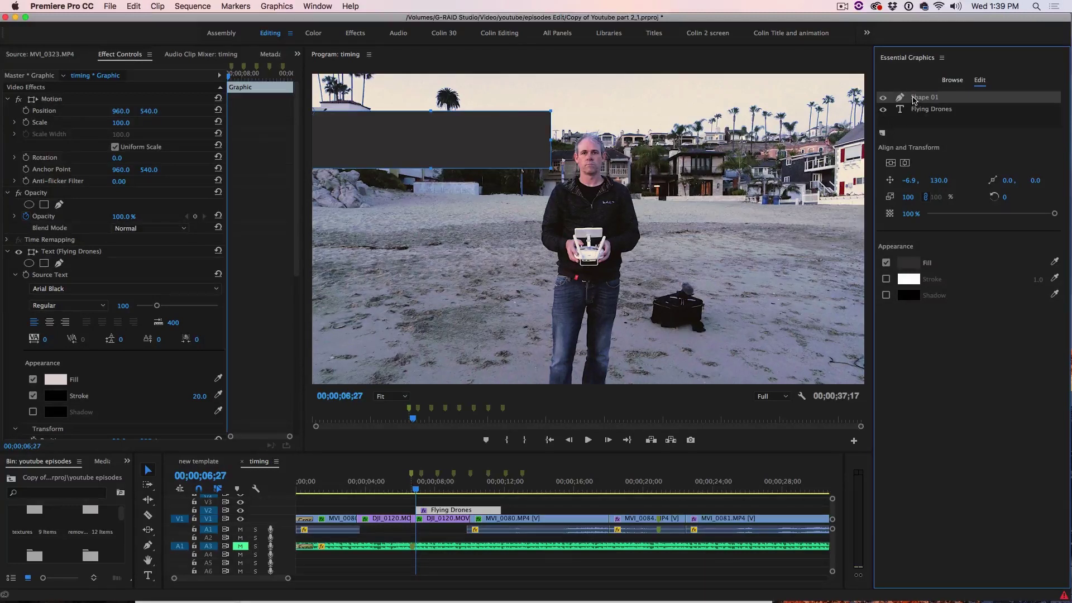
left_click_drag(913, 100, 913, 114)
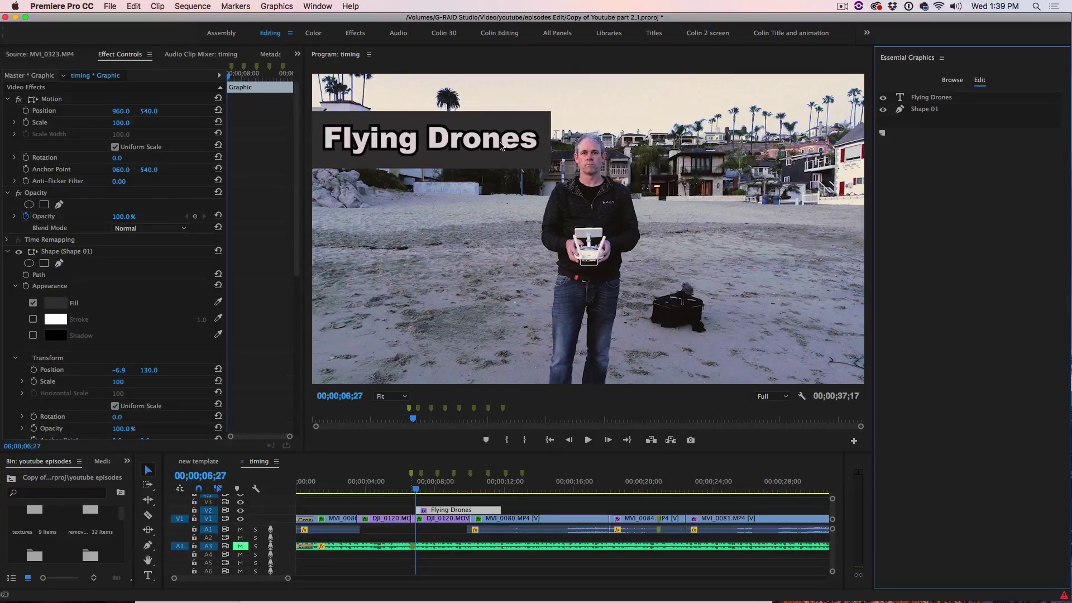
Add Cross Dissolves to both ends of the title clip and play back to preview the fade.
left_click(413, 489)
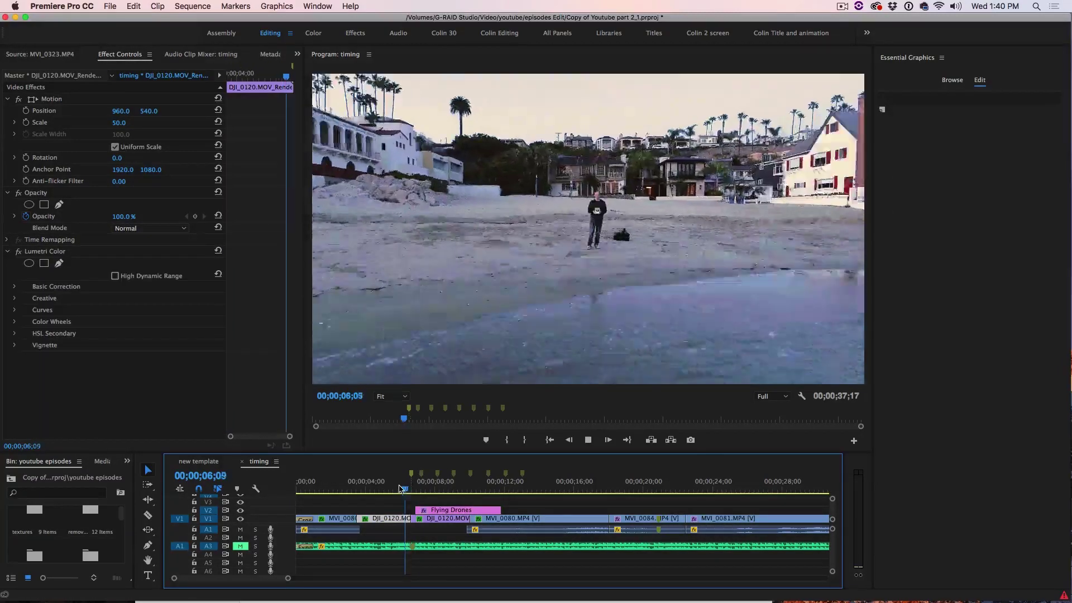
key("space")
key("space")
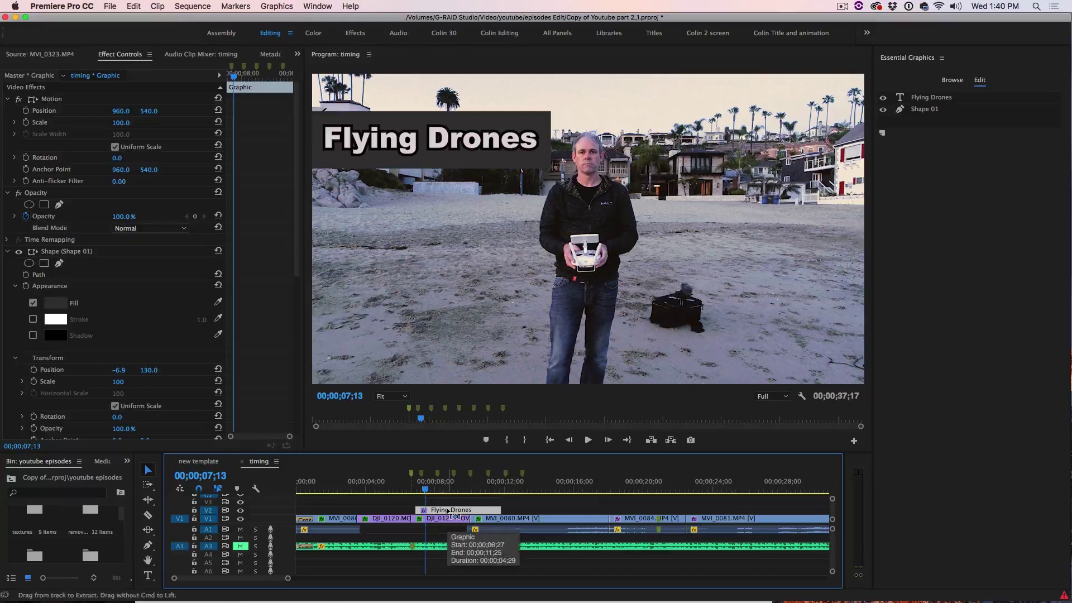
key("super+d")
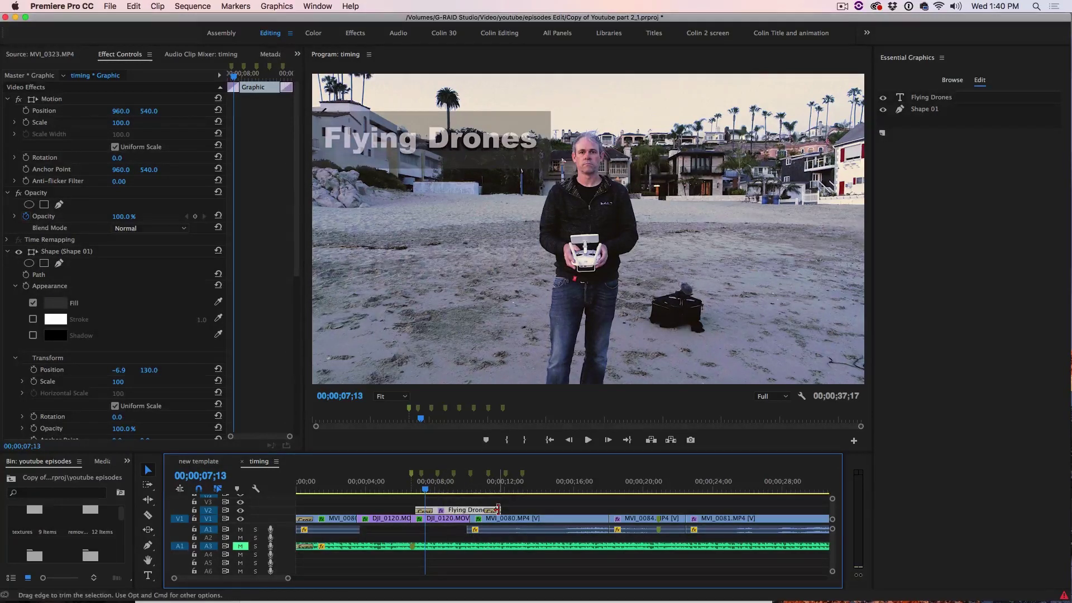
left_click_drag(425, 489, 406, 489)
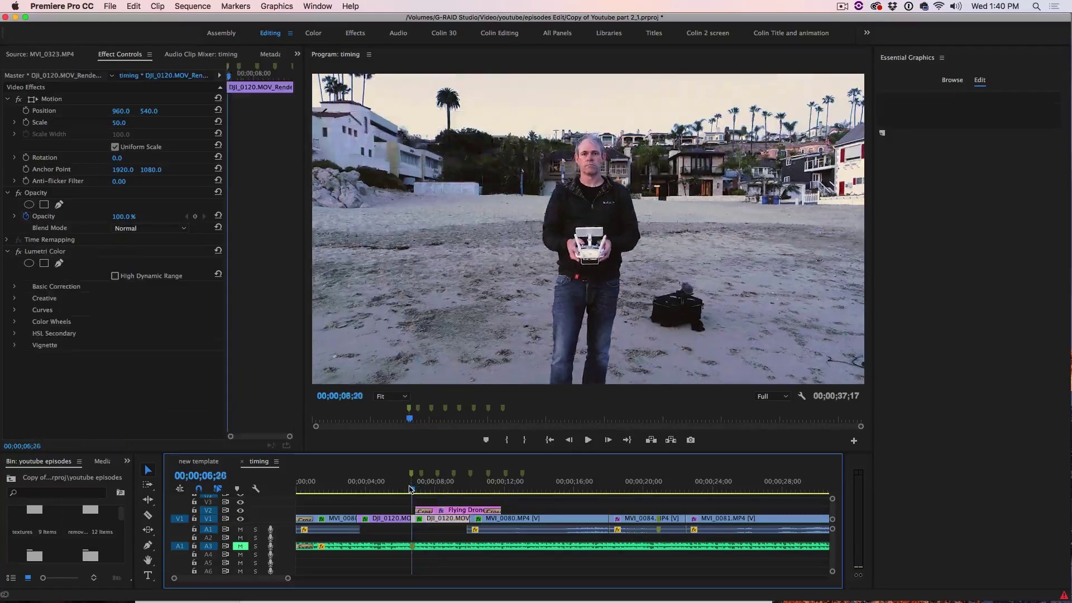
key("space")
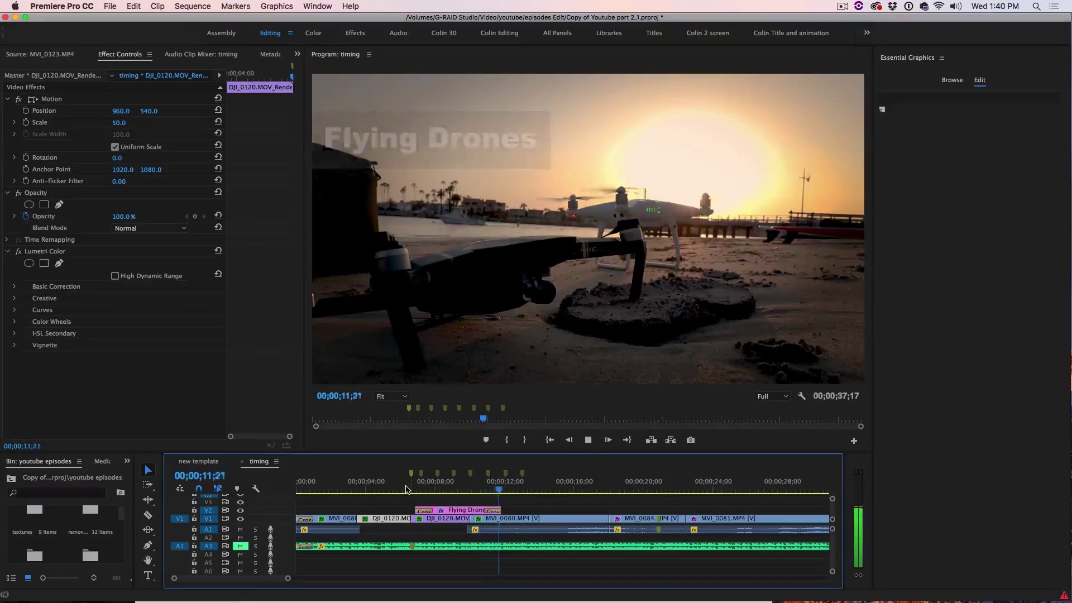
key("space")
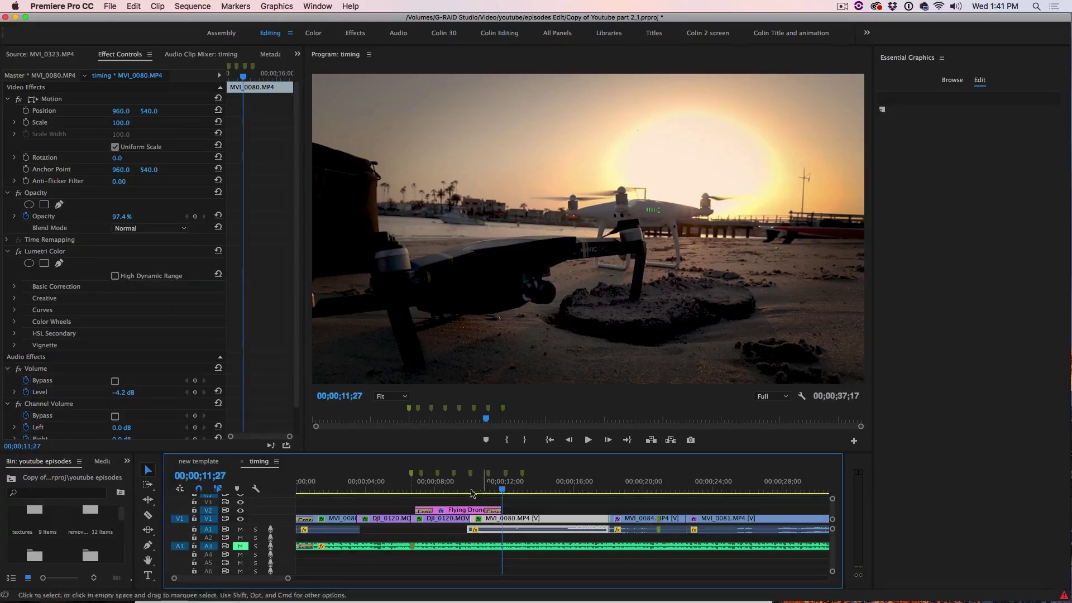
left_click(111, 5)
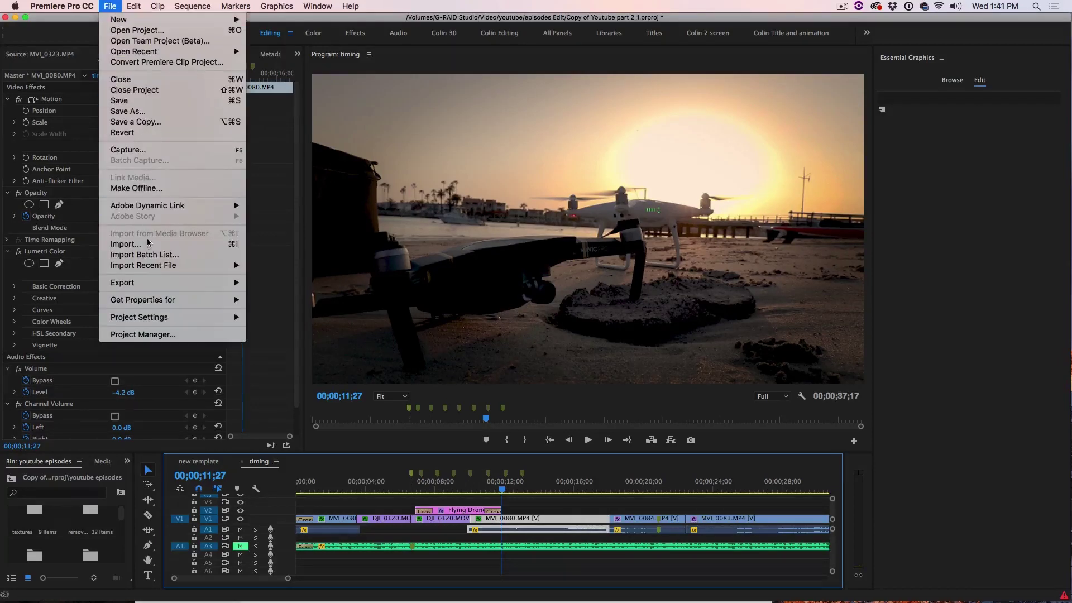
Open Export Settings for timing.mp4 and apply the H.264 YouTube 1080p HD preset.
mouse_move(223, 283)
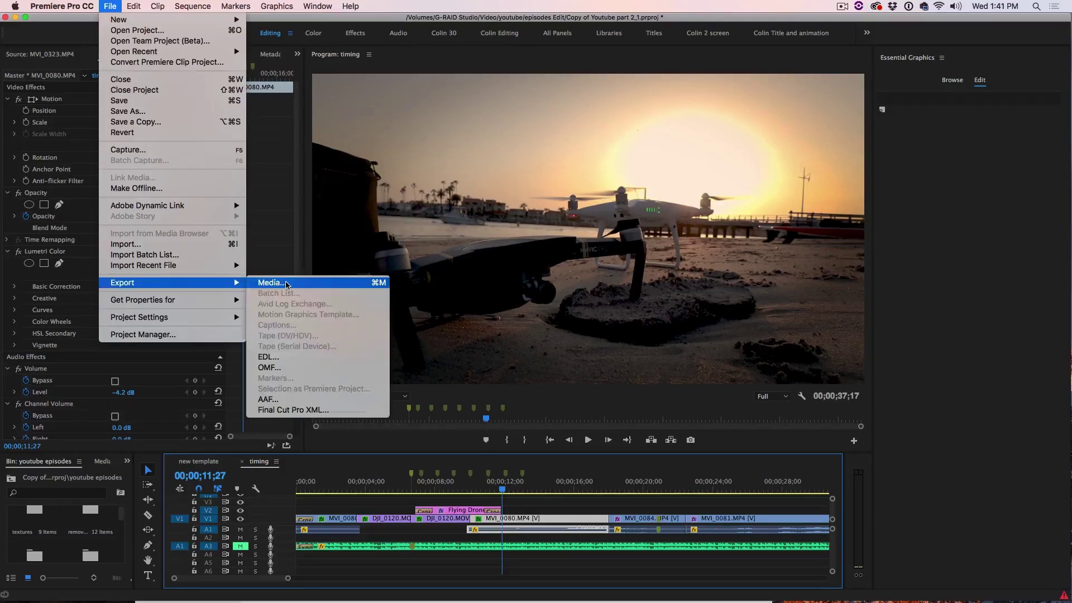
left_click(287, 283)
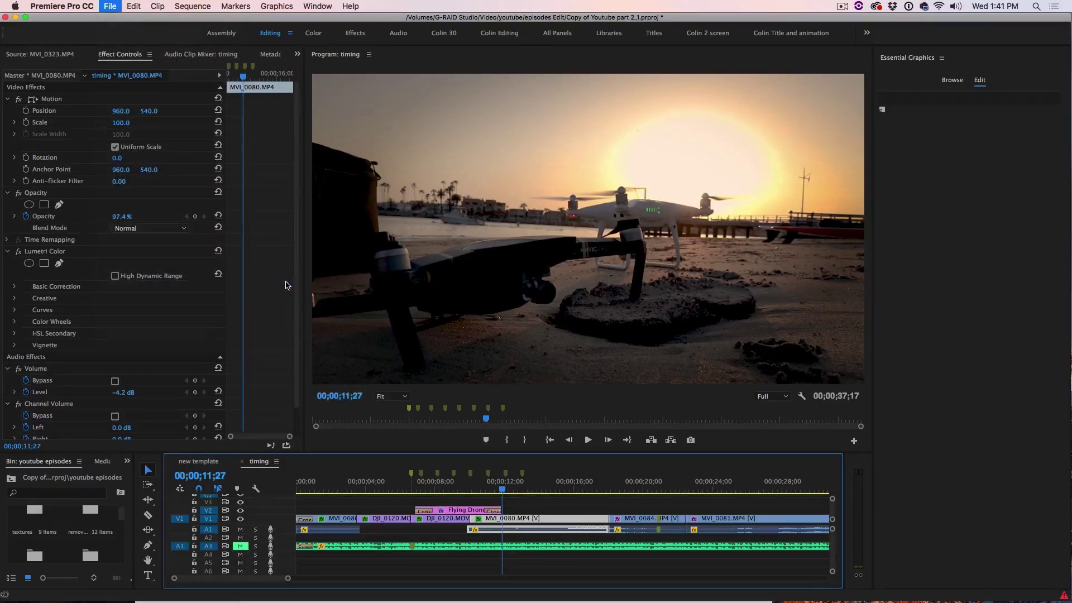
left_click(791, 84)
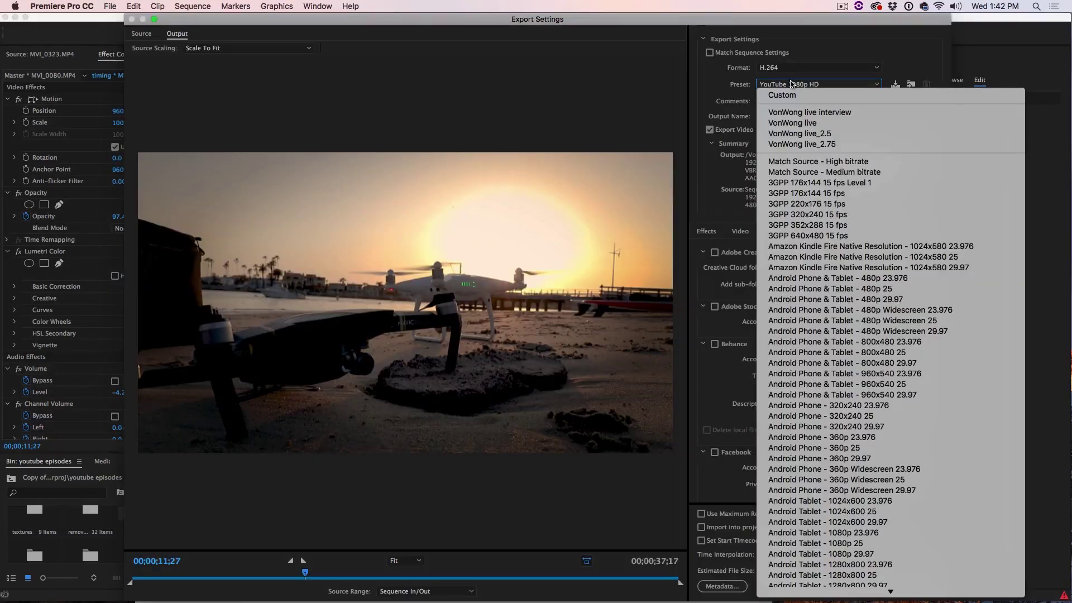
scroll(831, 441, "down", 20)
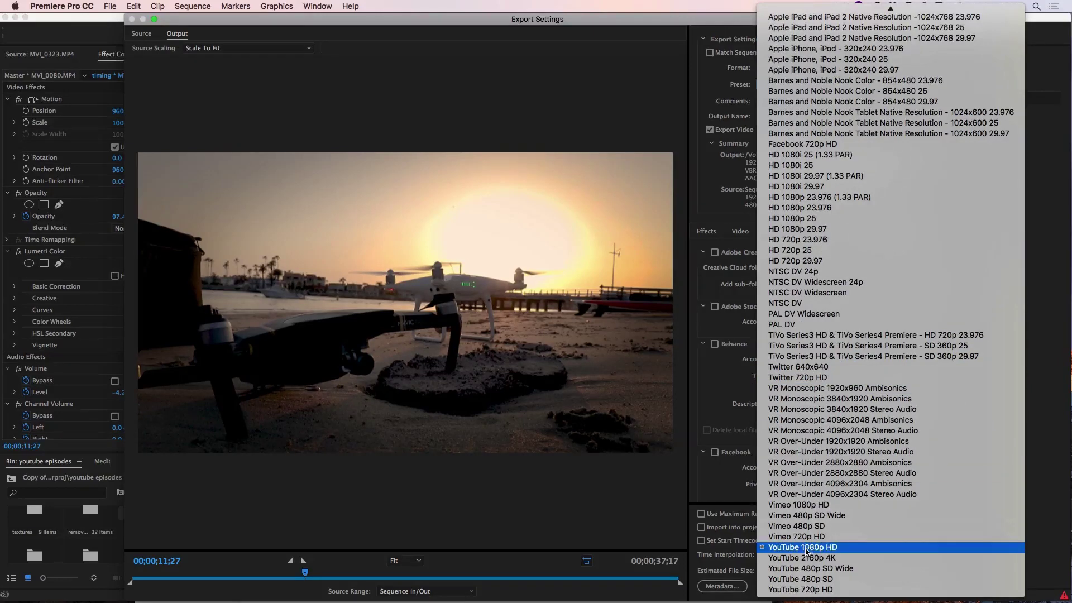
left_click(806, 548)
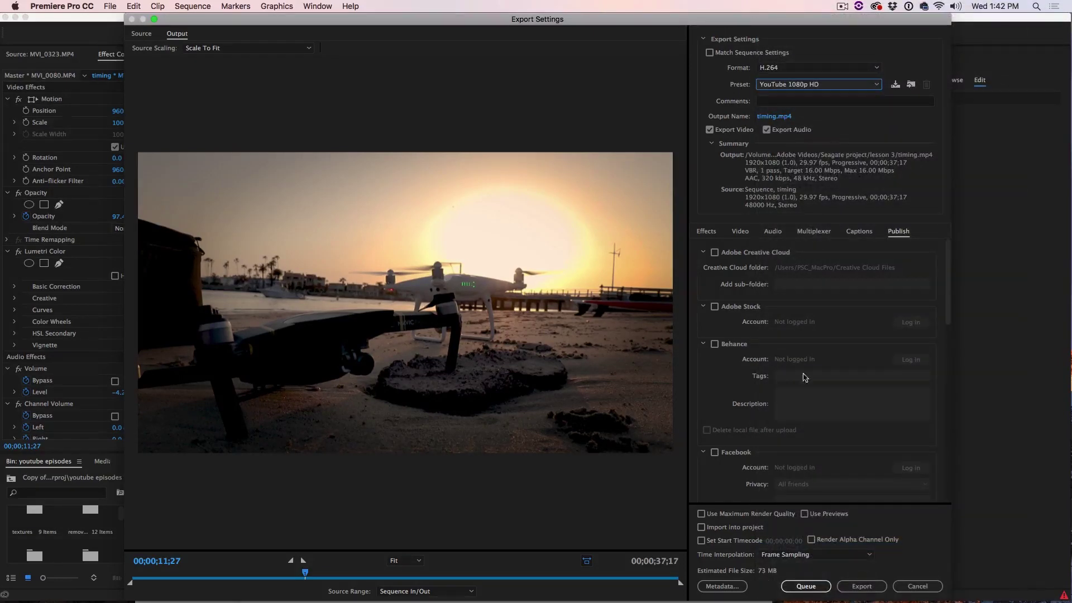